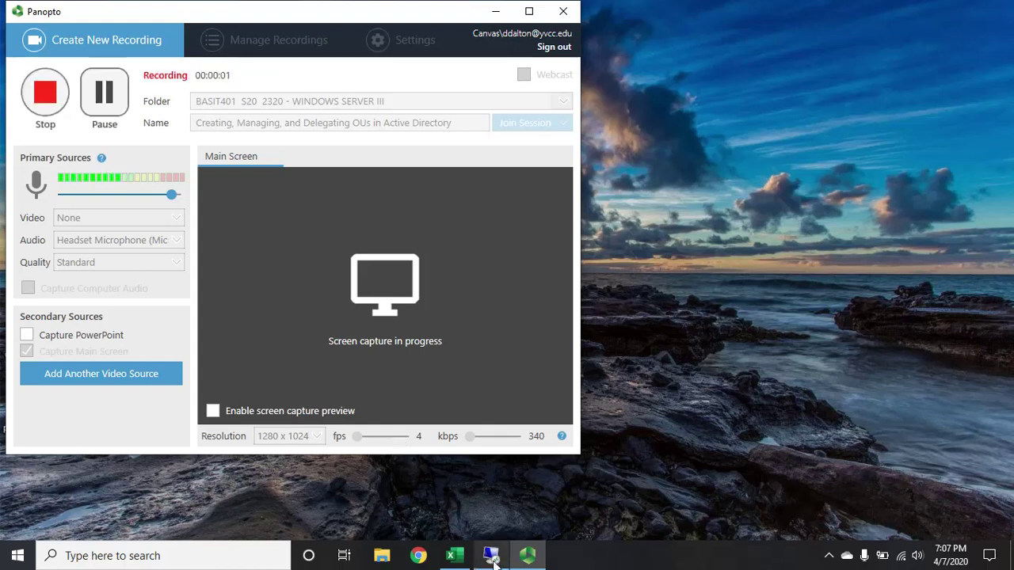
# Switch to the remote server, open Active Directory Users and Computers in a maximized window, and display the Users container's contents.
pyautogui.click(491, 556)
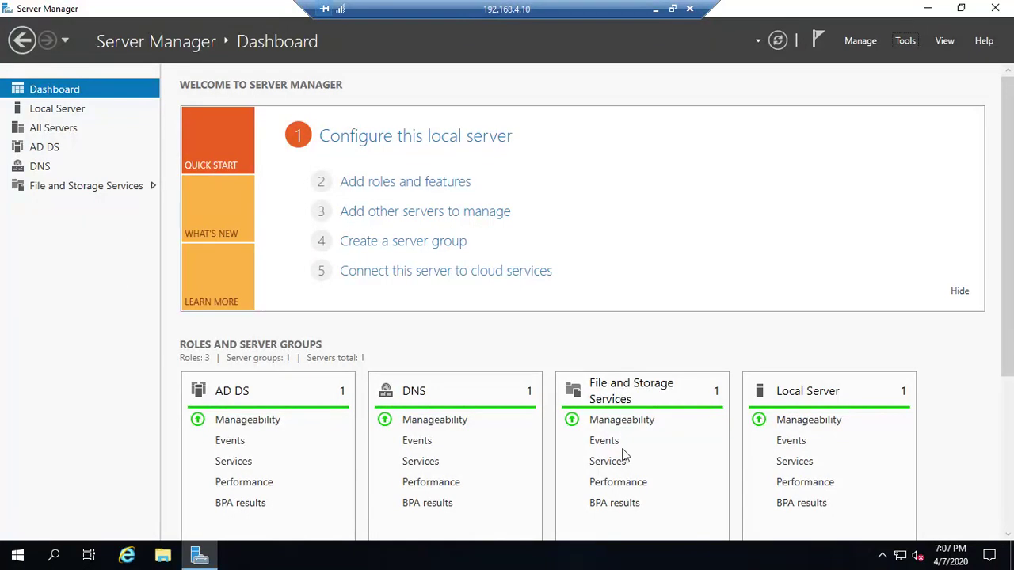
pyautogui.click(907, 41)
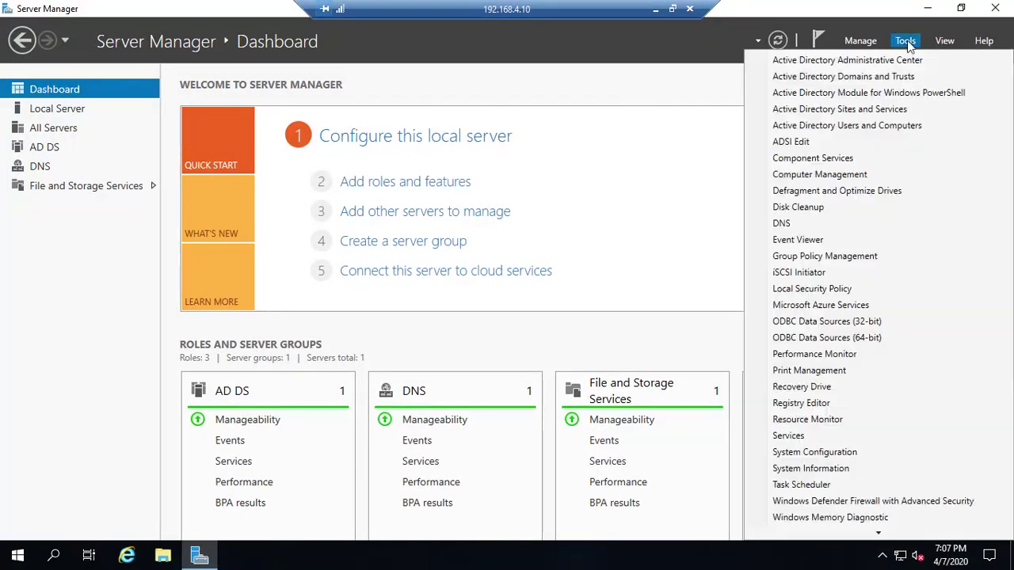
pyautogui.click(846, 127)
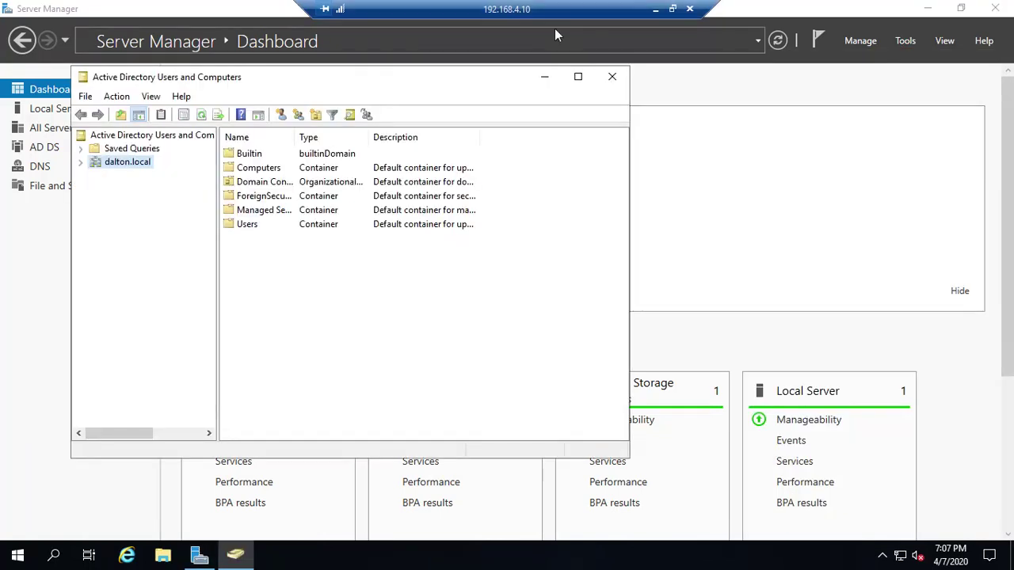
pyautogui.click(579, 77)
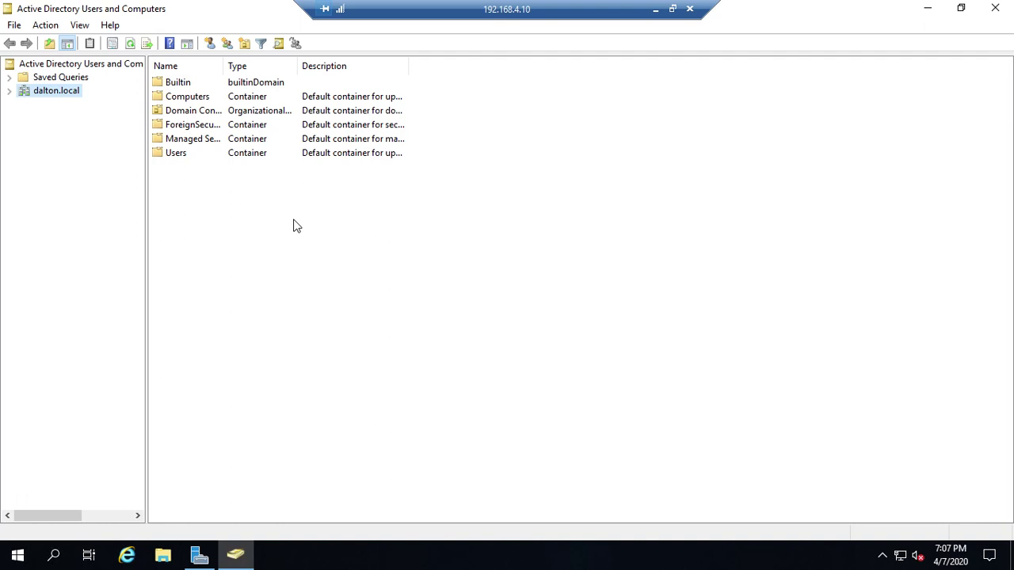
pyautogui.click(179, 159)
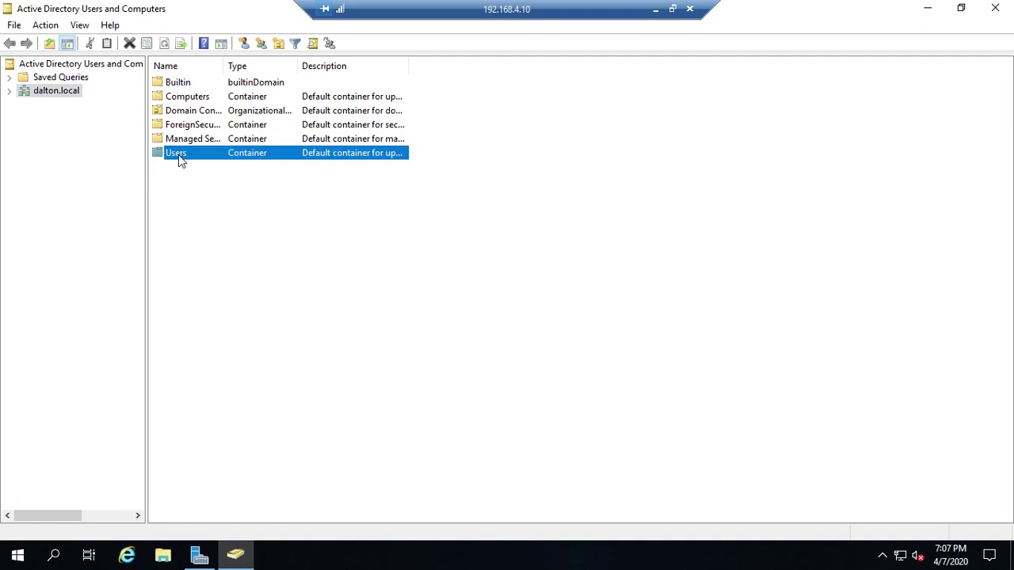
pyautogui.doubleClick(180, 158)
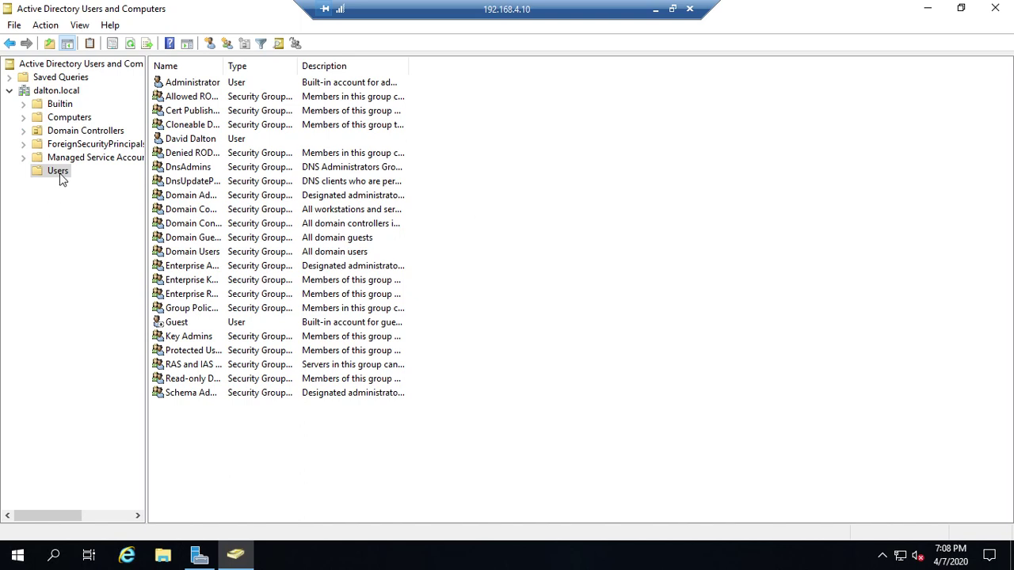
# Create an organizational unit named West Wing at the domain root, keeping protection from accidental deletion enabled.
pyautogui.rightClick(45, 94)
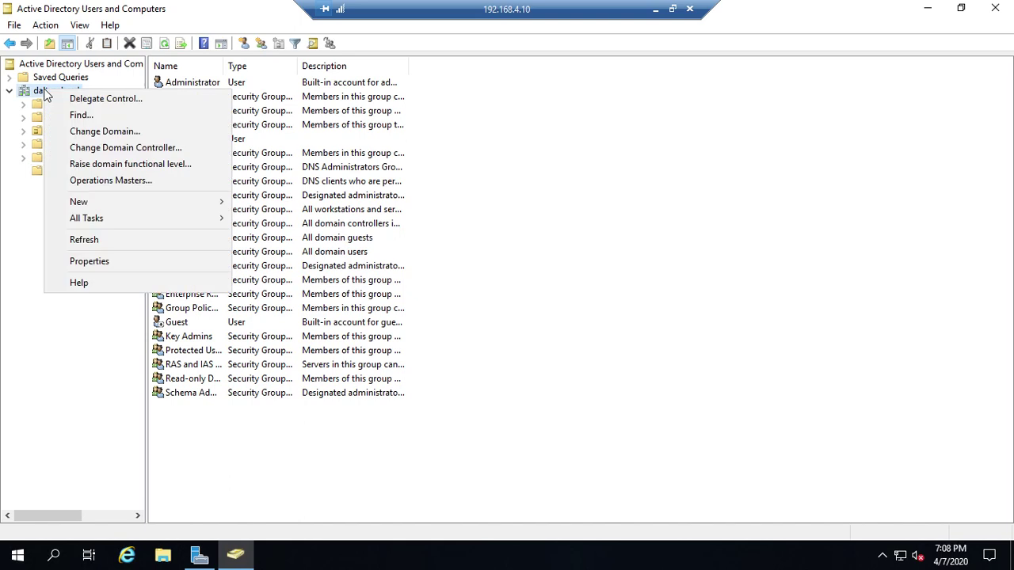
pyautogui.moveTo(103, 206)
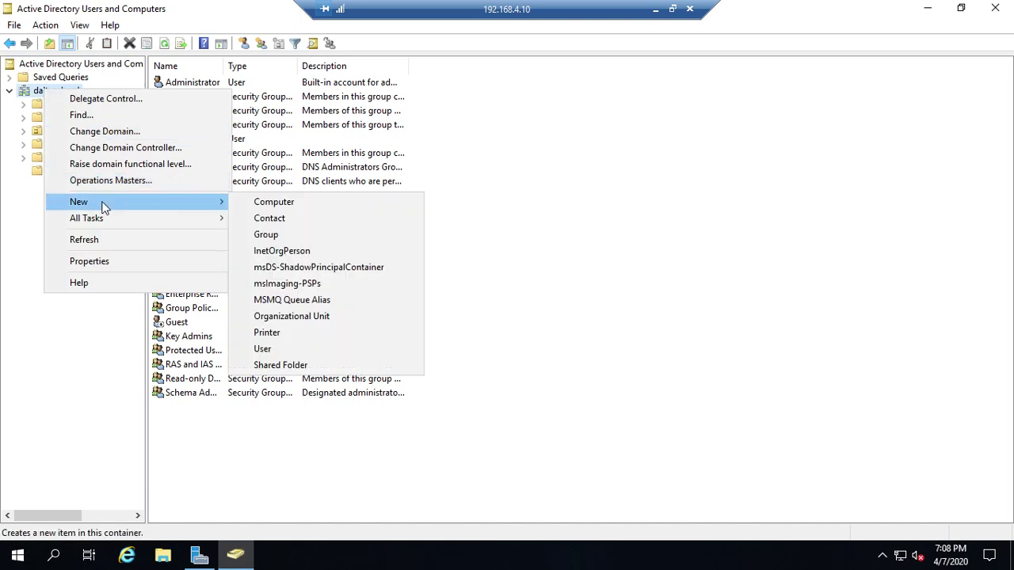
pyautogui.click(292, 316)
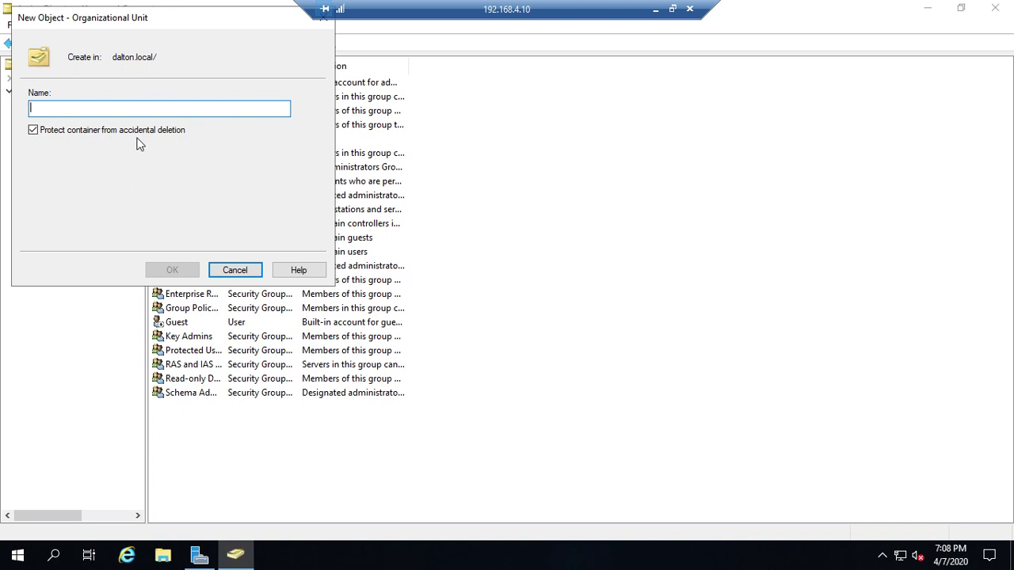
pyautogui.write('W')
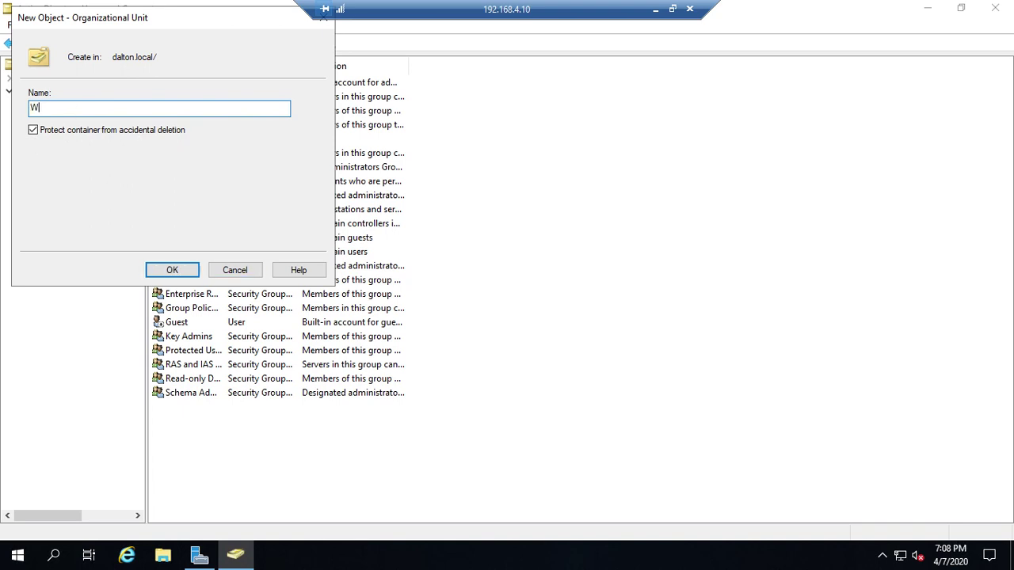
pyautogui.write('est Wing')
pyautogui.click(179, 274)
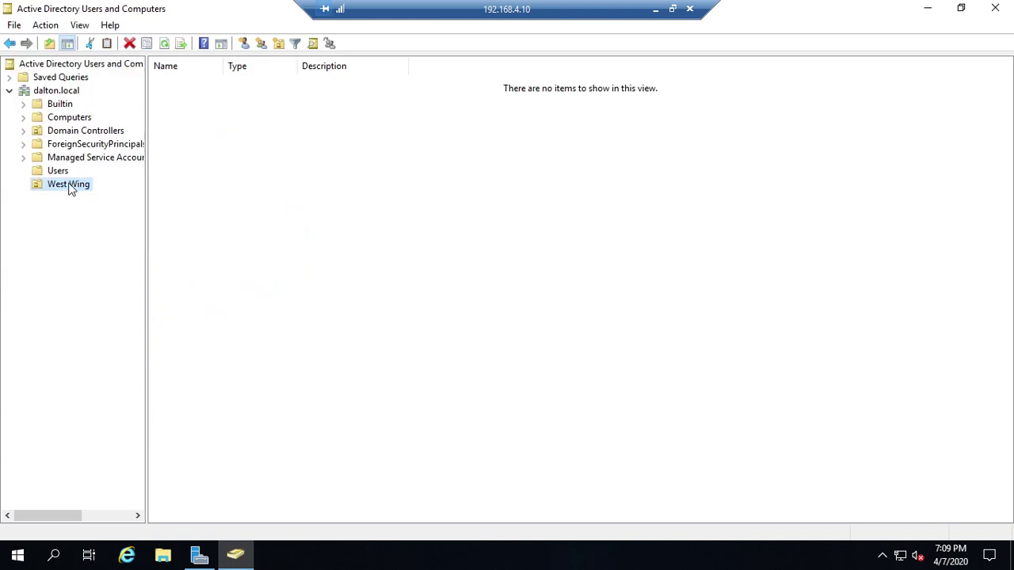
# Try to delete the West Wing organizational unit.
pyautogui.rightClick(69, 186)
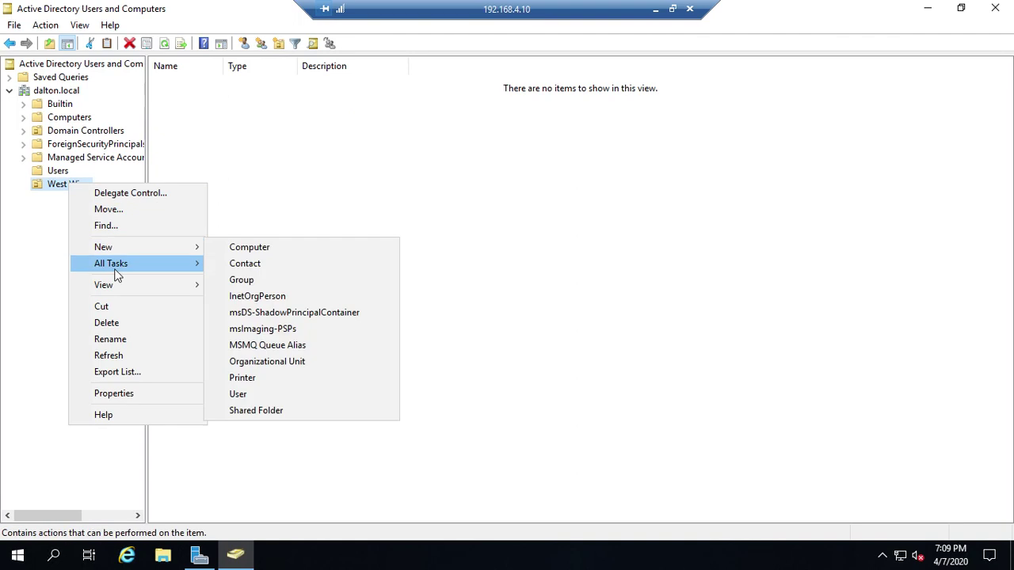
pyautogui.click(116, 322)
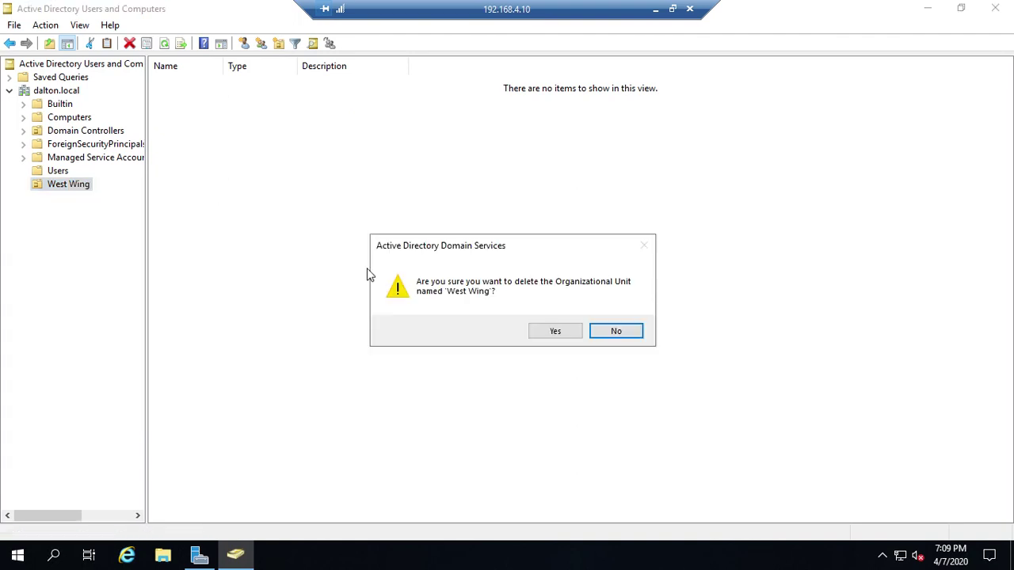
pyautogui.click(557, 331)
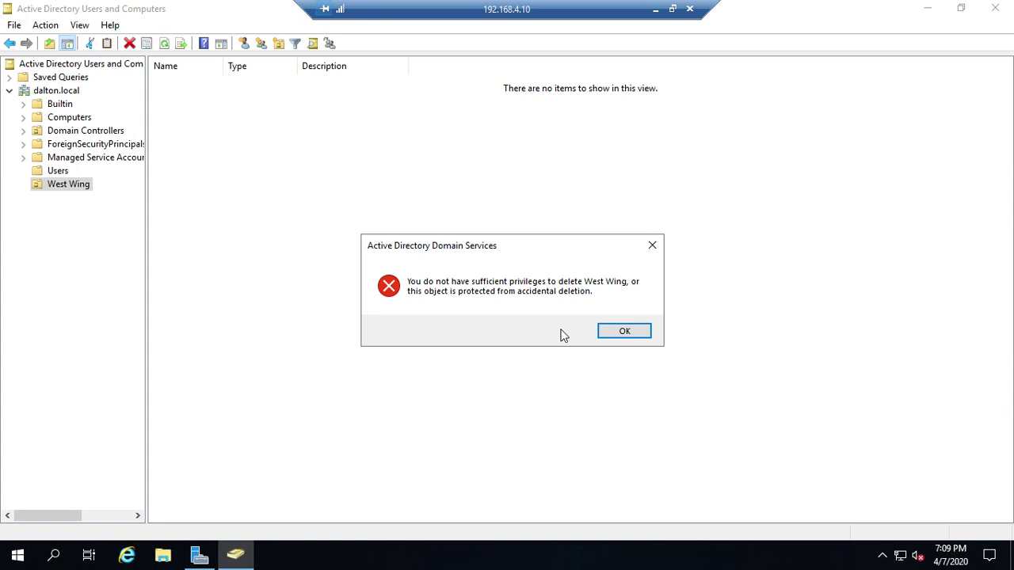
pyautogui.click(622, 337)
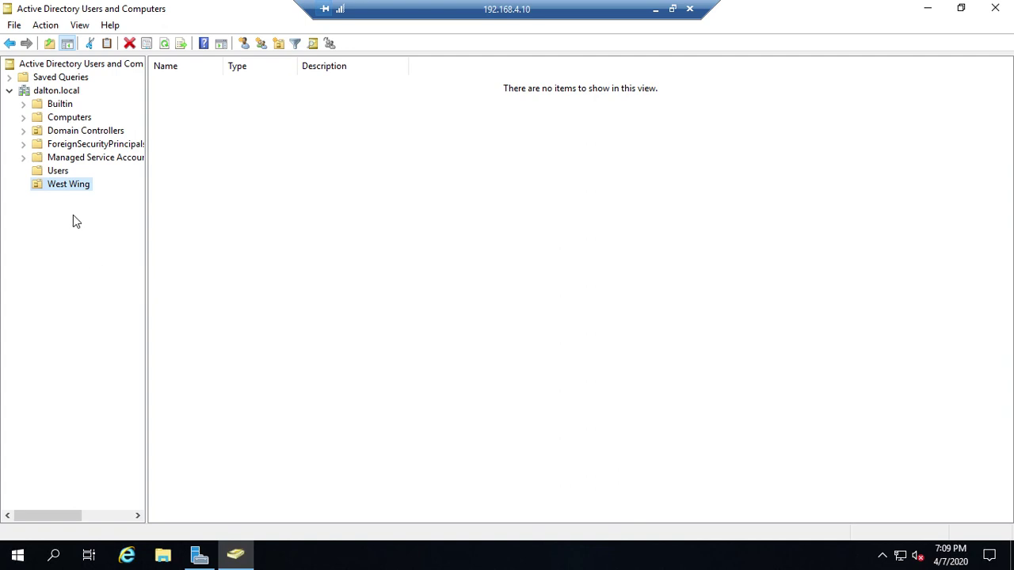
# Create a protected organizational unit named Staff inside West Wing.
pyautogui.rightClick(74, 187)
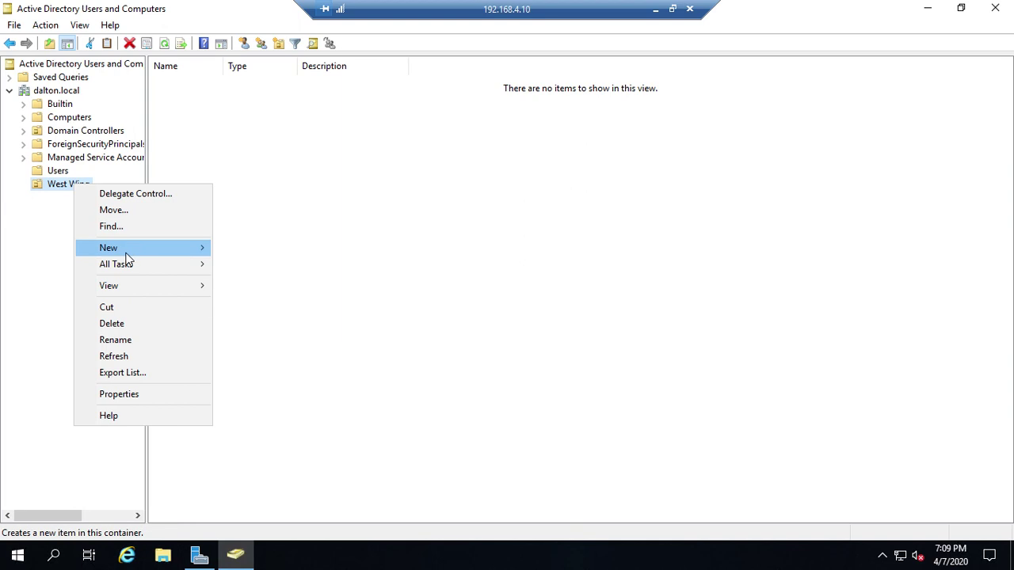
pyautogui.moveTo(125, 255)
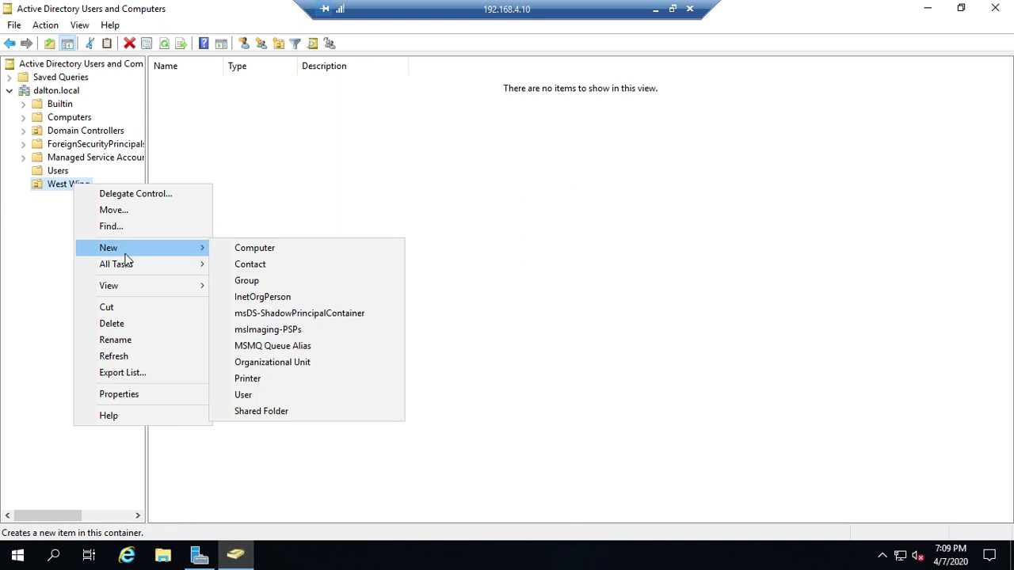
pyautogui.click(272, 366)
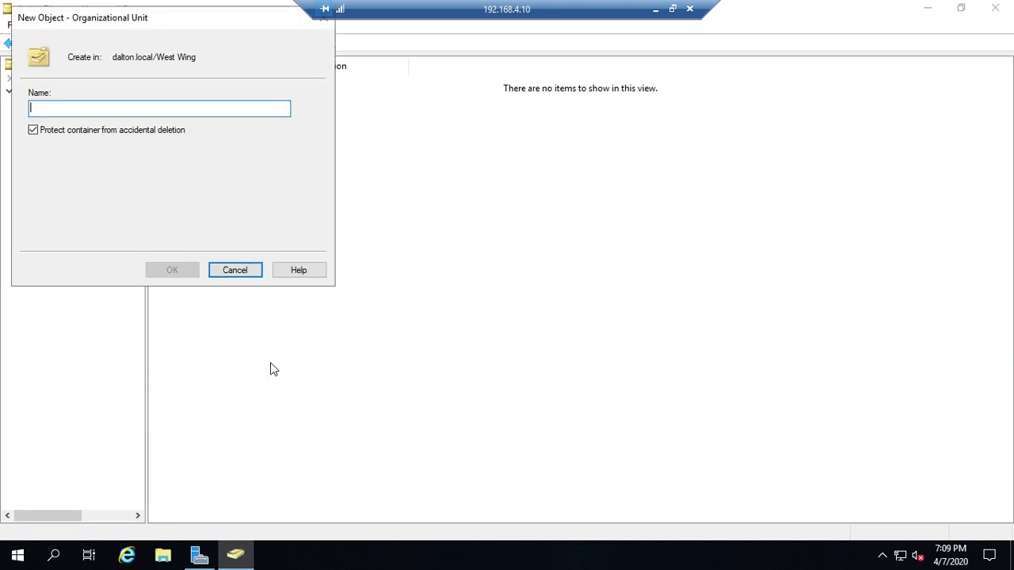
pyautogui.write('Staff')
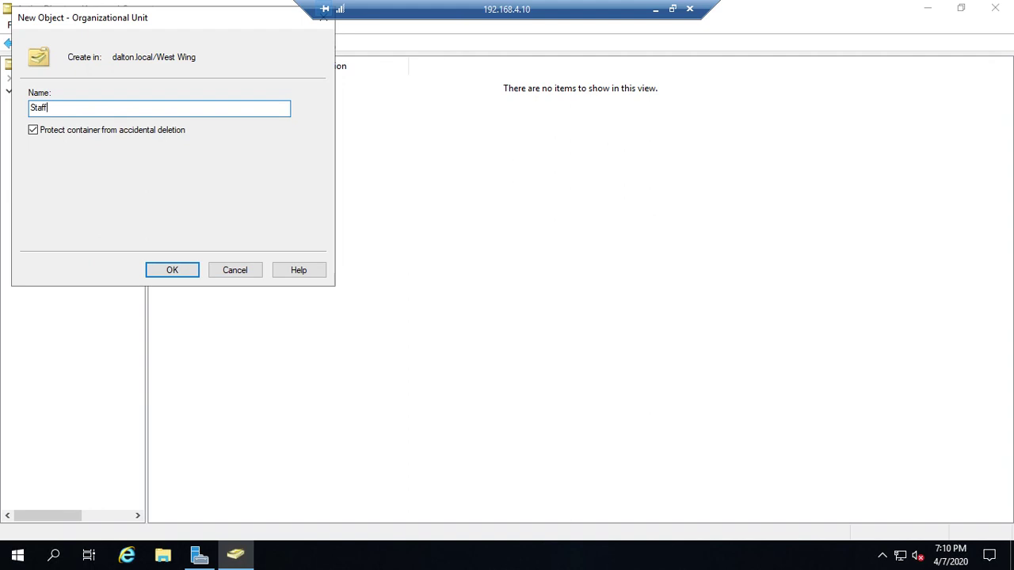
pyautogui.press('Return')
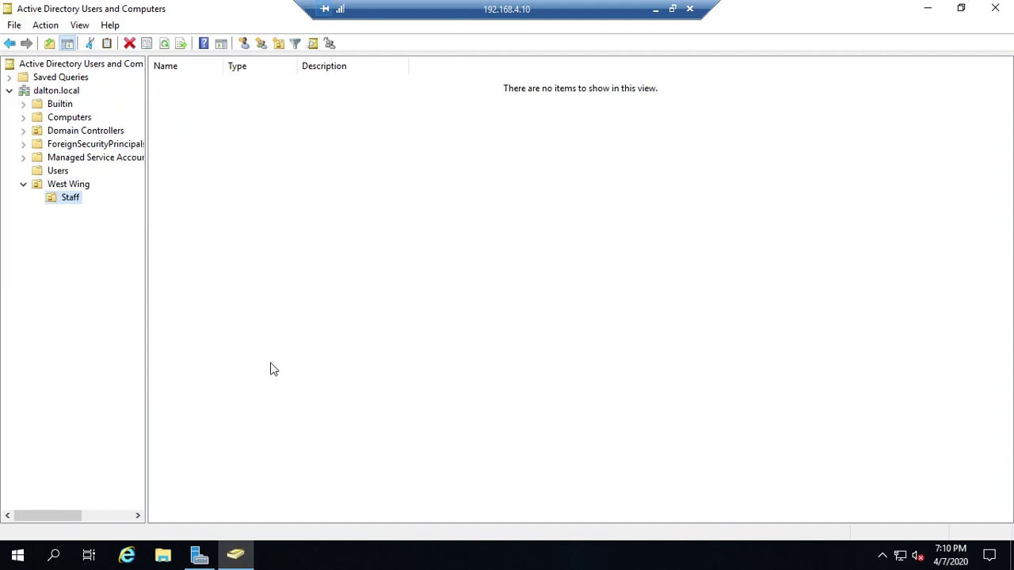
# Create a protected organizational unit named Guests inside West Wing.
pyautogui.rightClick(83, 188)
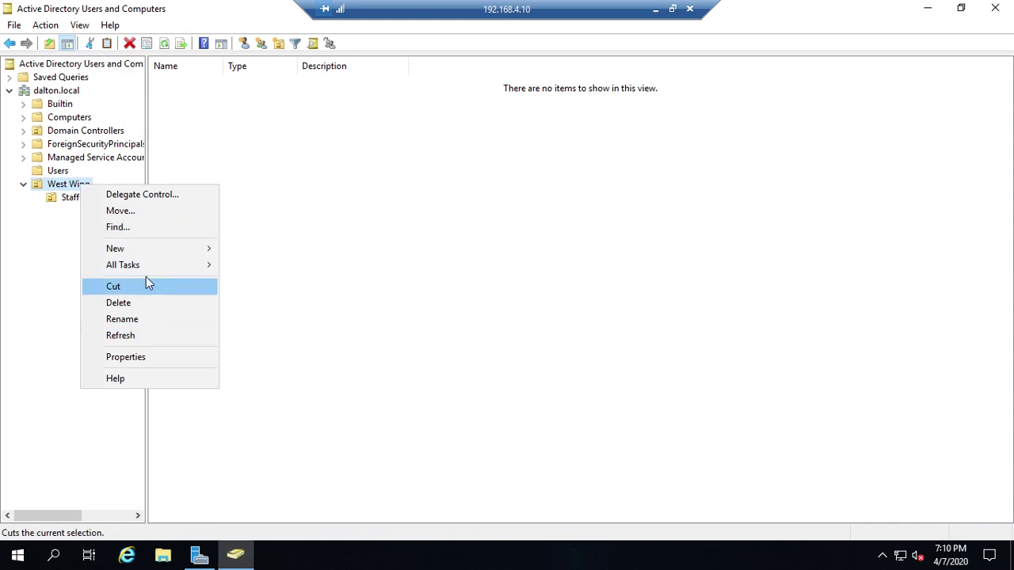
pyautogui.moveTo(154, 248)
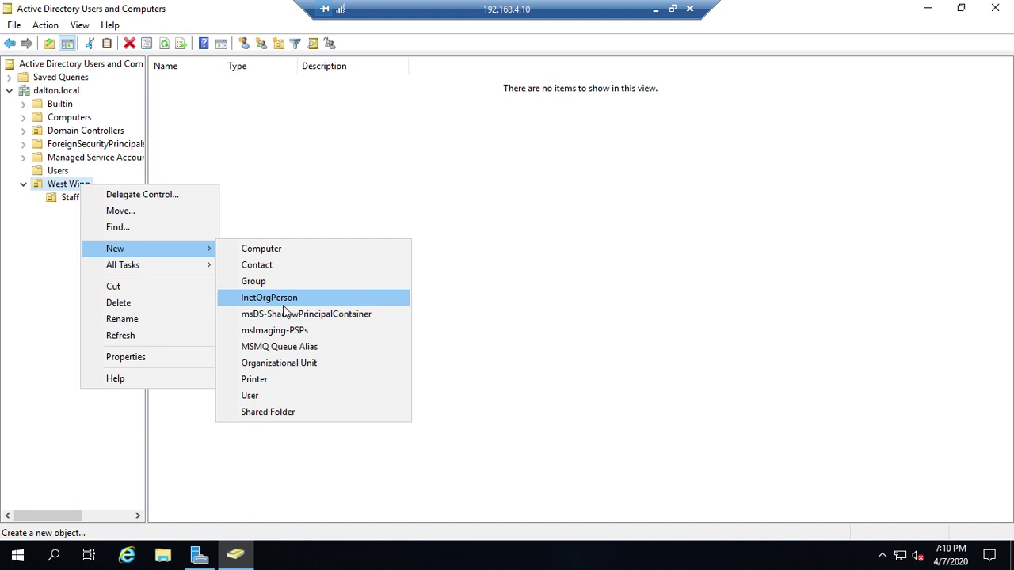
pyautogui.click(281, 362)
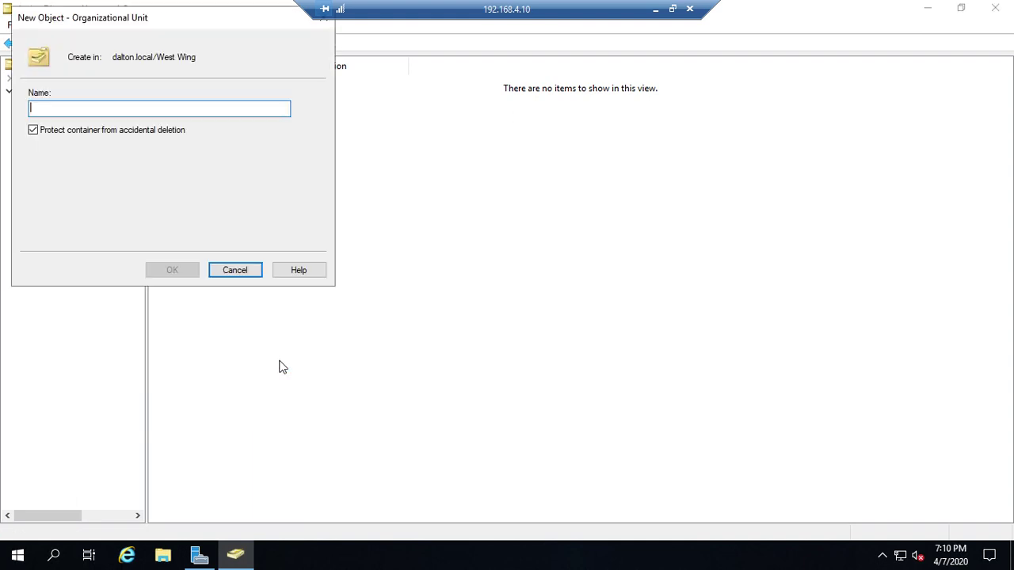
pyautogui.write('Guests')
pyautogui.press('Return')
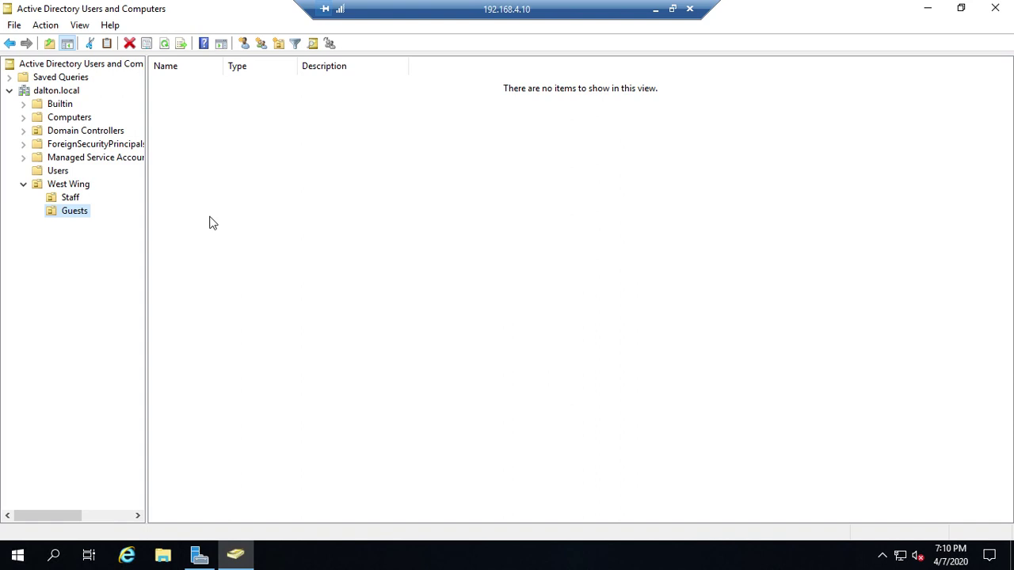
# Create a protected organizational unit named Delete Me inside the Guests organizational unit.
pyautogui.rightClick(70, 210)
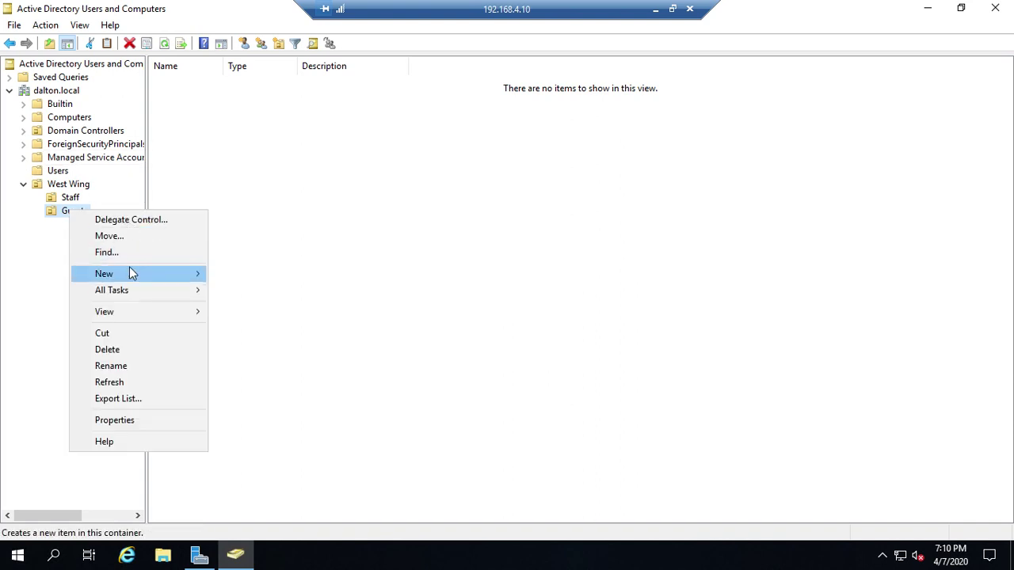
pyautogui.moveTo(129, 271)
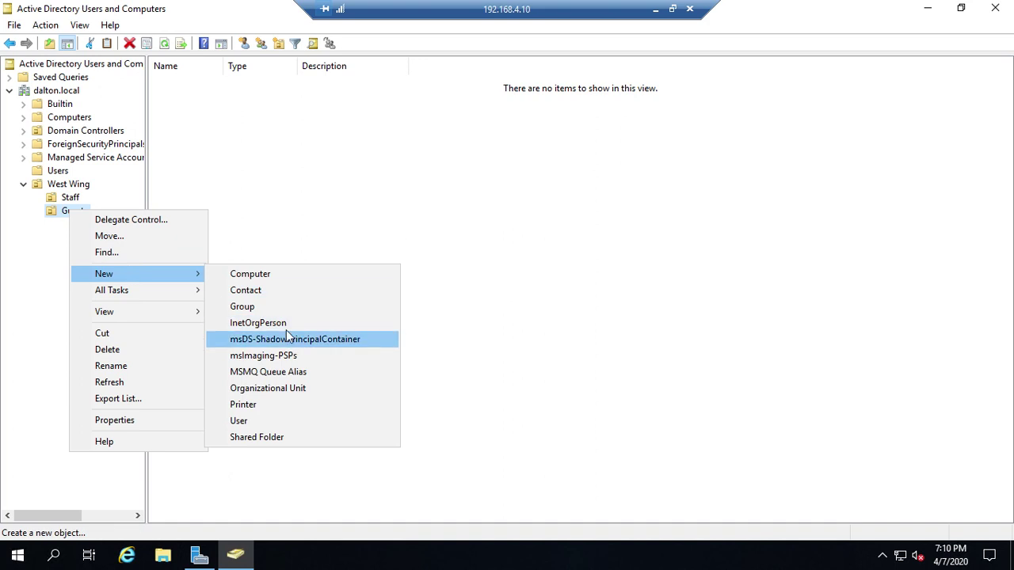
pyautogui.click(270, 389)
pyautogui.write('Delete')
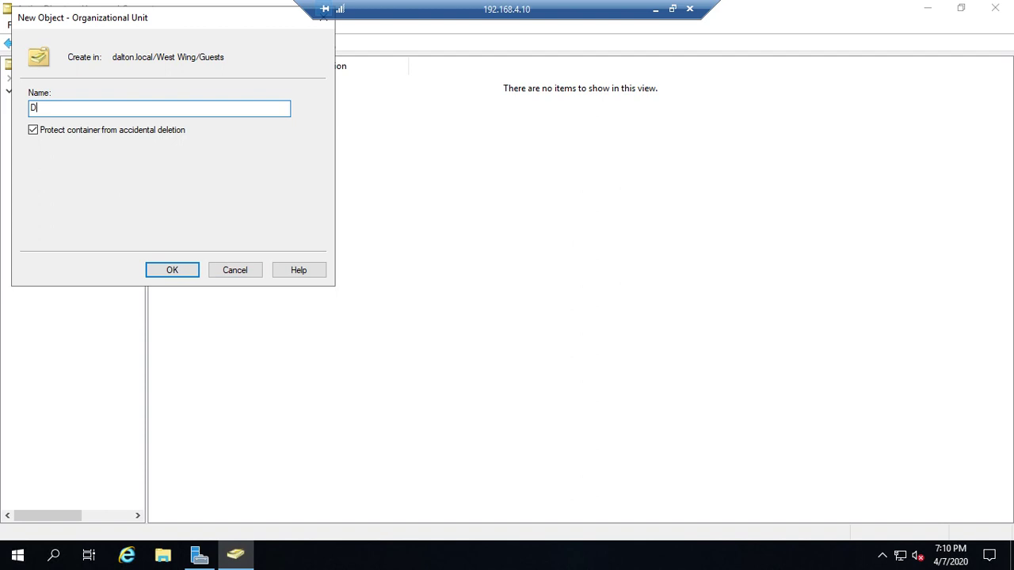
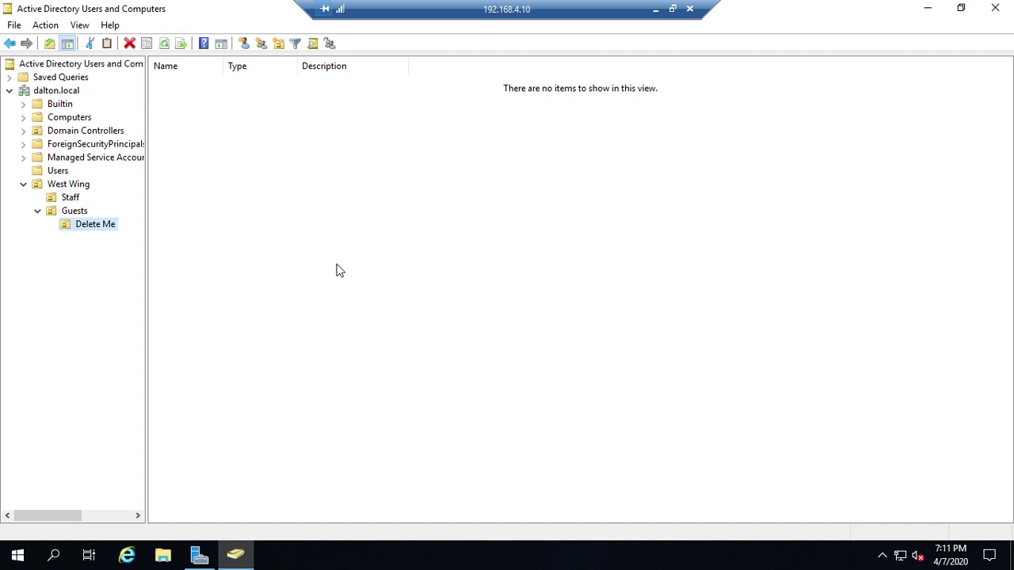
# Turn on Advanced Features and expand West Wing and Guests in the domain tree.
pyautogui.click(83, 27)
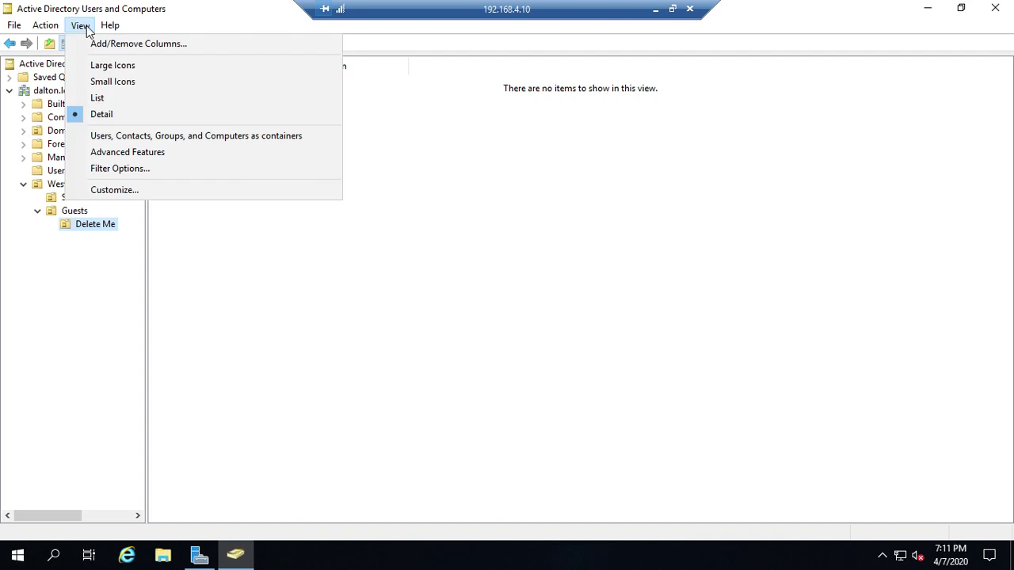
pyautogui.click(125, 152)
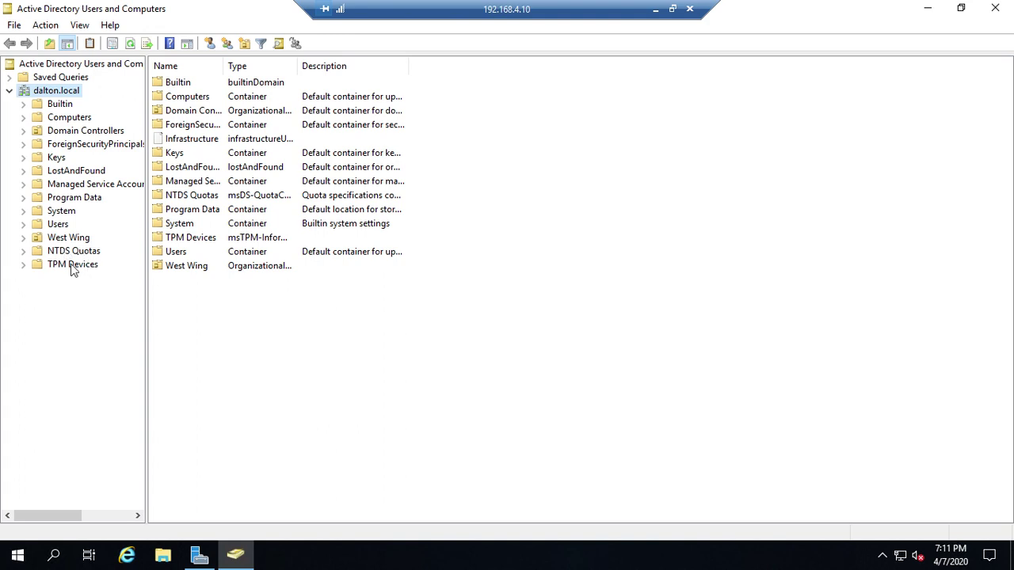
pyautogui.click(23, 238)
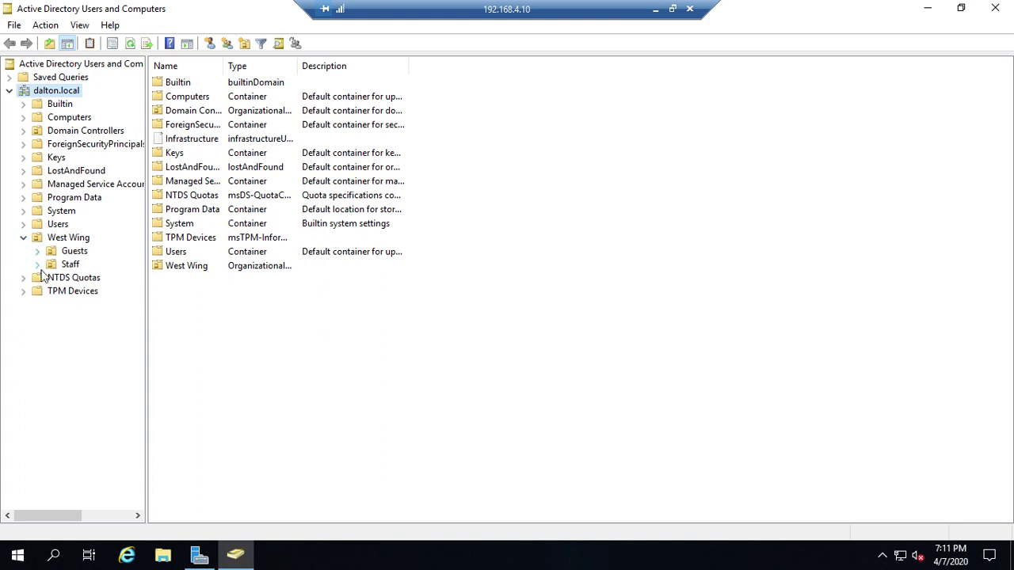
pyautogui.click(37, 251)
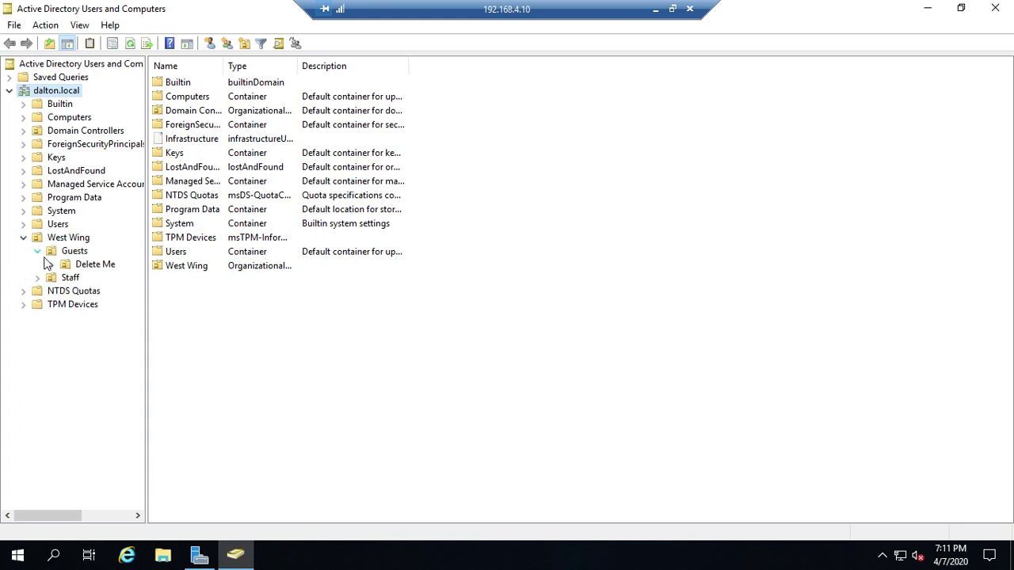
# Remove the accidental deletion protection from the Delete Me organizational unit inside Guests.
pyautogui.rightClick(107, 267)
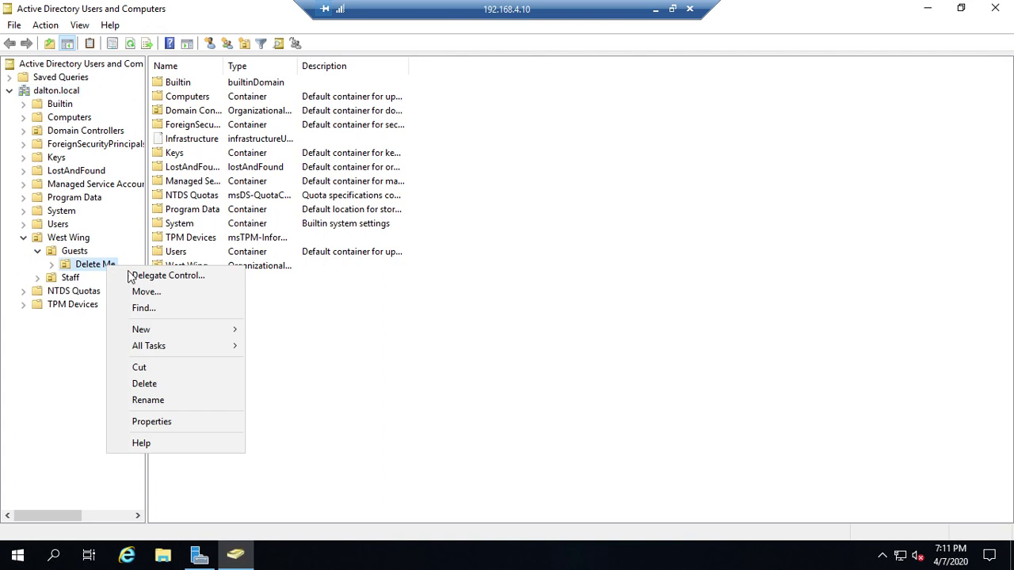
pyautogui.click(178, 427)
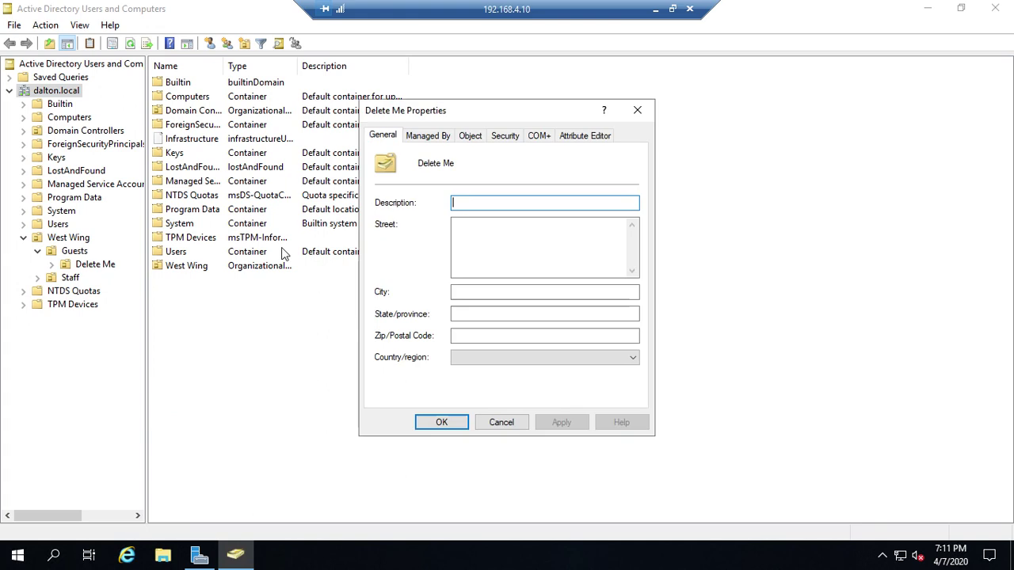
pyautogui.click(472, 137)
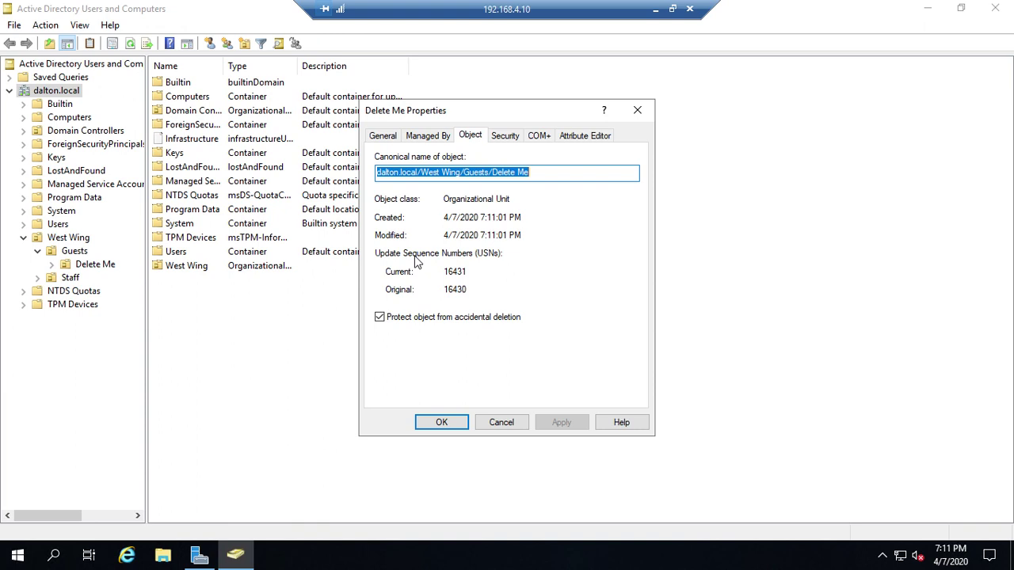
pyautogui.click(439, 323)
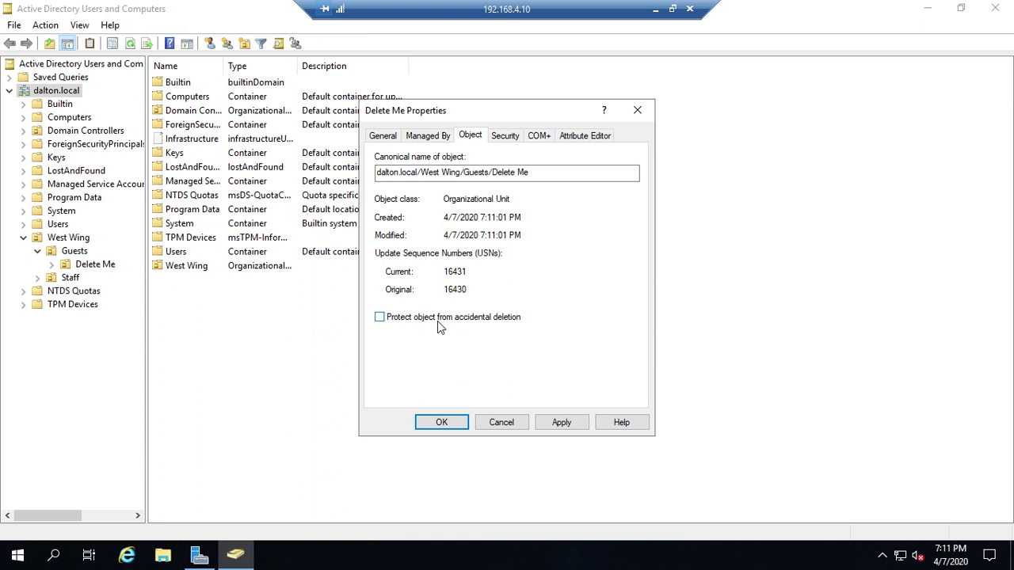
pyautogui.click(570, 426)
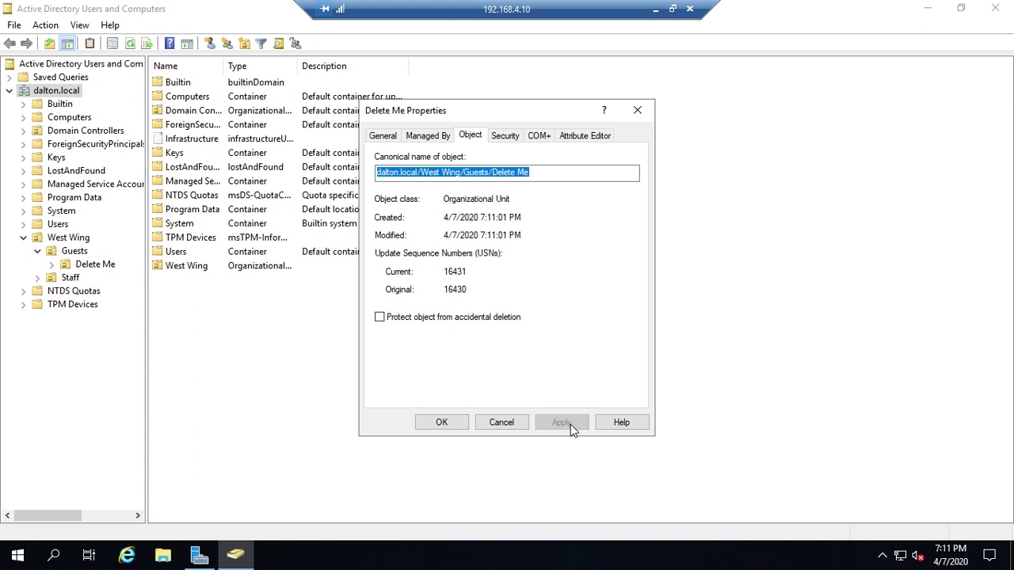
pyautogui.click(448, 422)
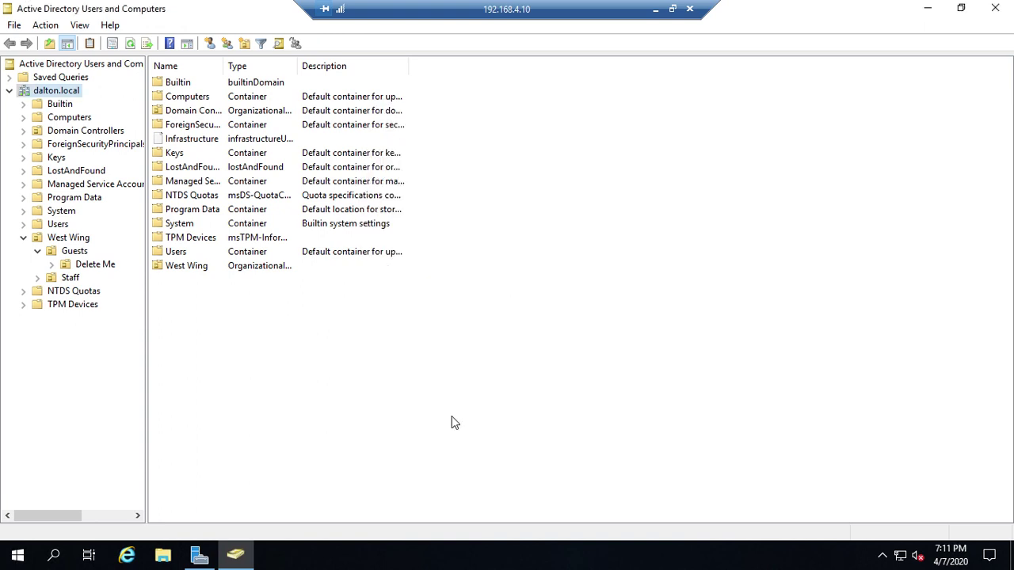
# Delete the Delete Me organizational unit from Guests and confirm the deletion.
pyautogui.rightClick(98, 267)
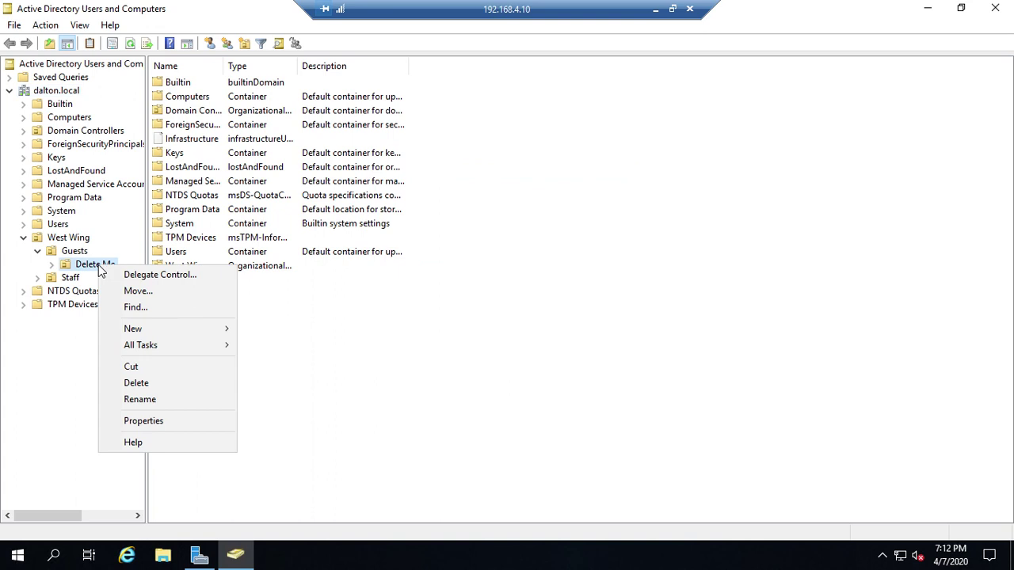
pyautogui.click(139, 384)
pyautogui.click(555, 333)
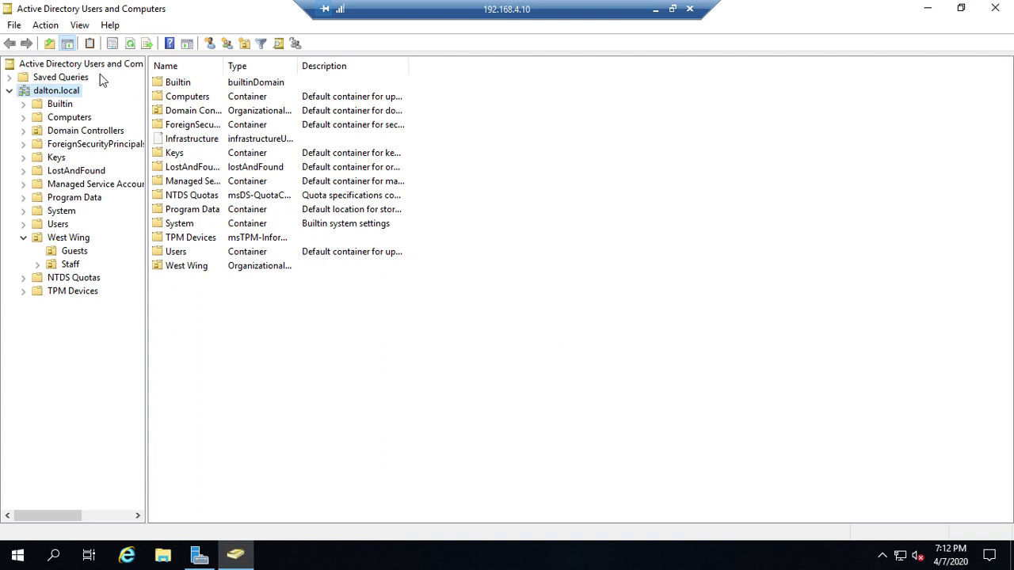
# Turn off Advanced Features and expand West Wing in the domain tree.
pyautogui.click(80, 27)
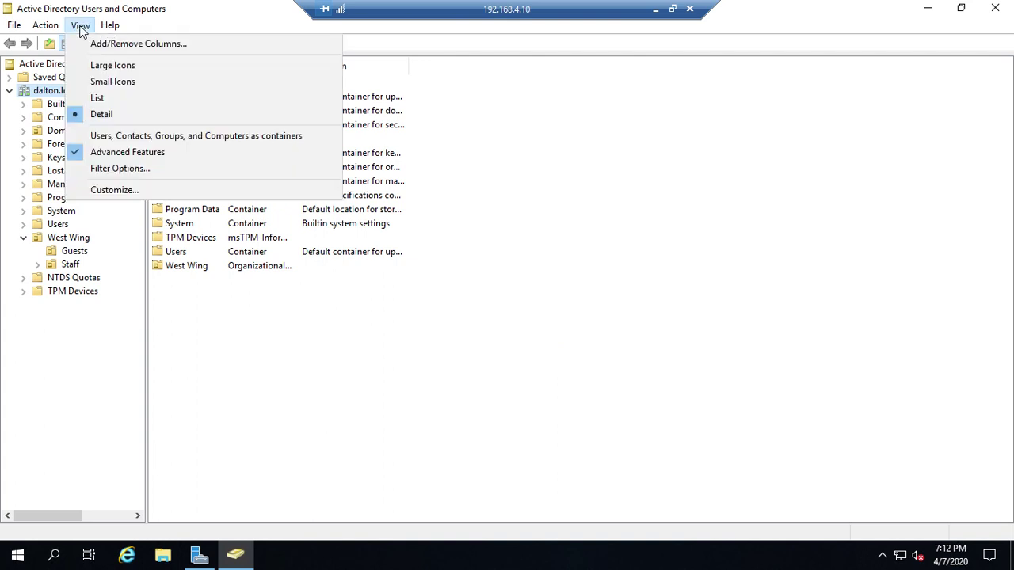
pyautogui.click(143, 153)
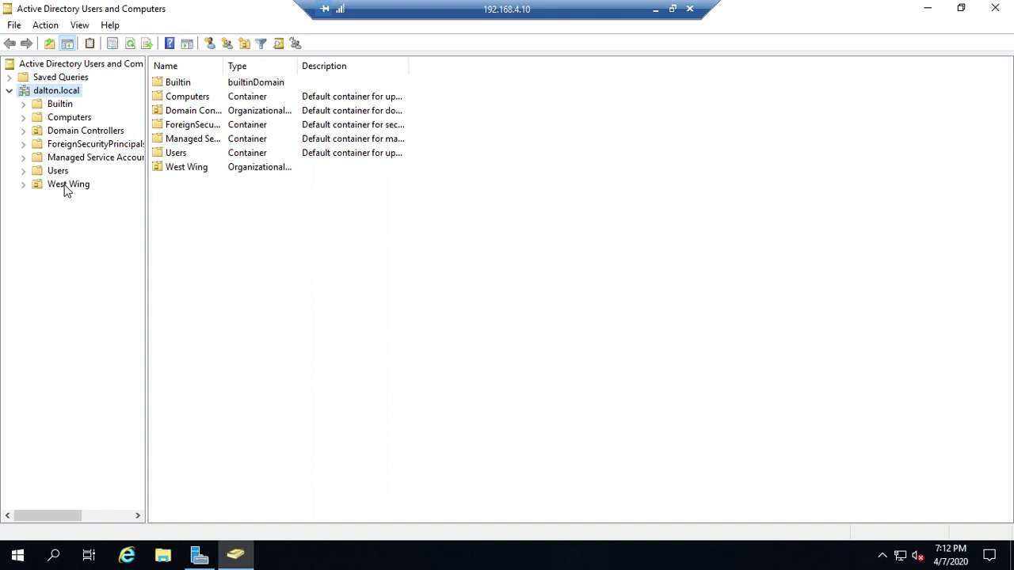
pyautogui.doubleClick(64, 187)
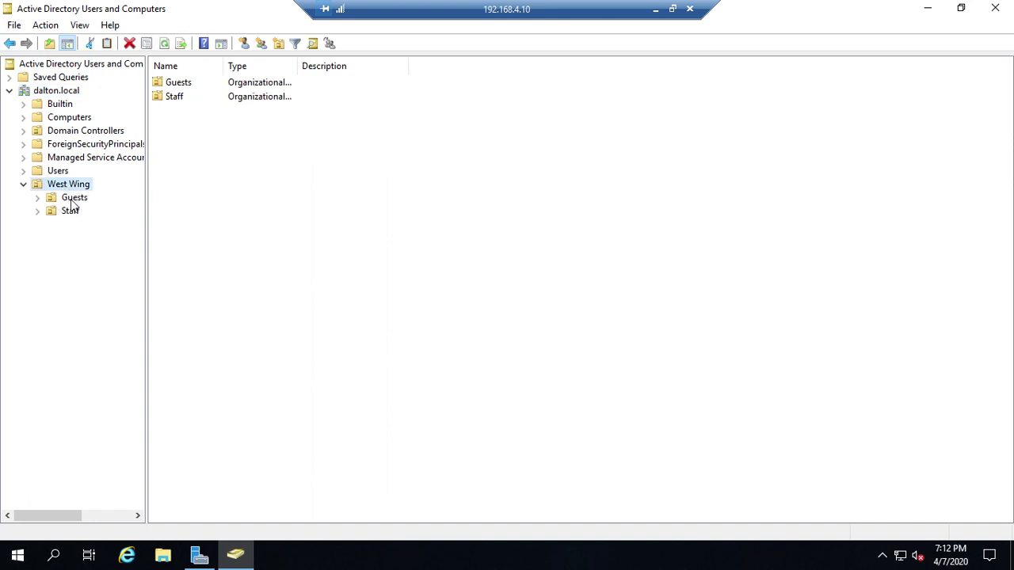
# Check which property pages the Guests organizational unit offers without Advanced Features, and close its properties unchanged.
pyautogui.rightClick(77, 198)
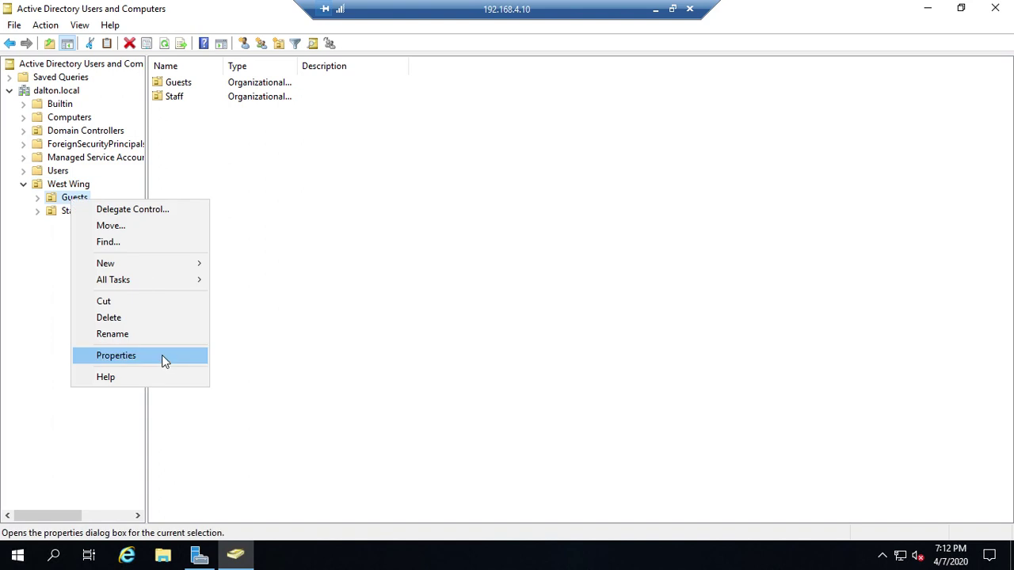
pyautogui.click(162, 355)
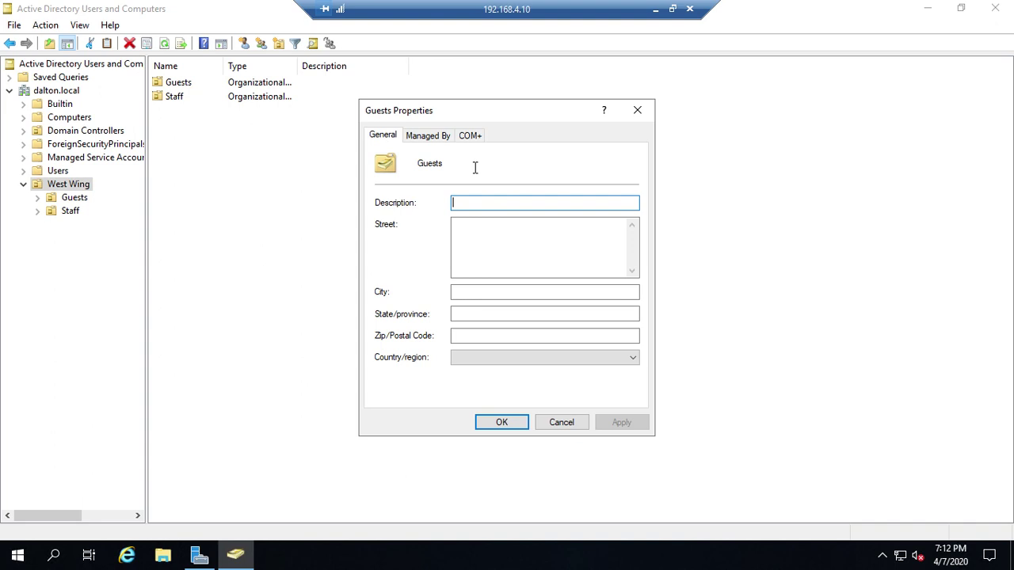
pyautogui.click(560, 422)
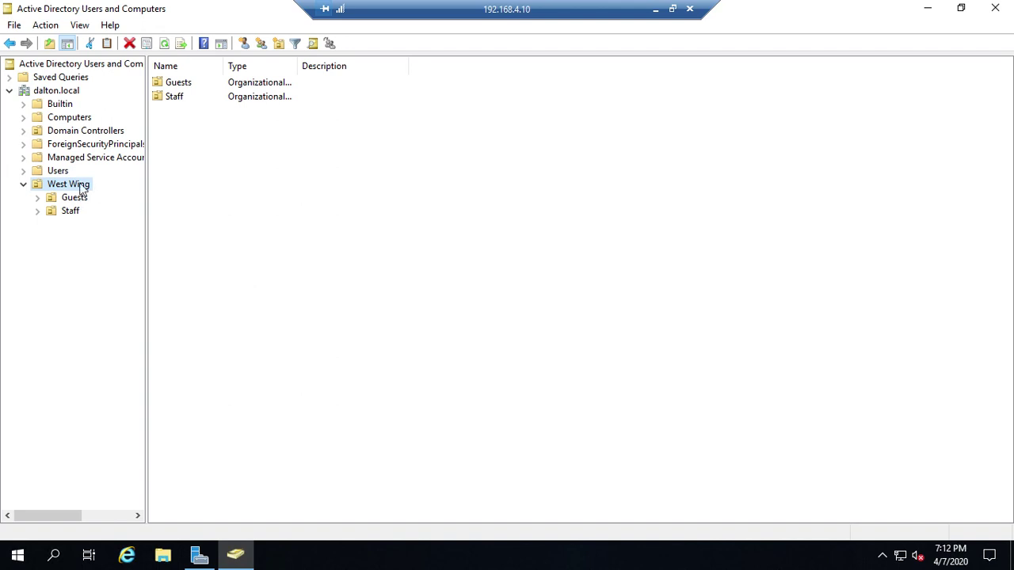
# Check the group memberships of the named personal user account in the Users container.
pyautogui.click(60, 173)
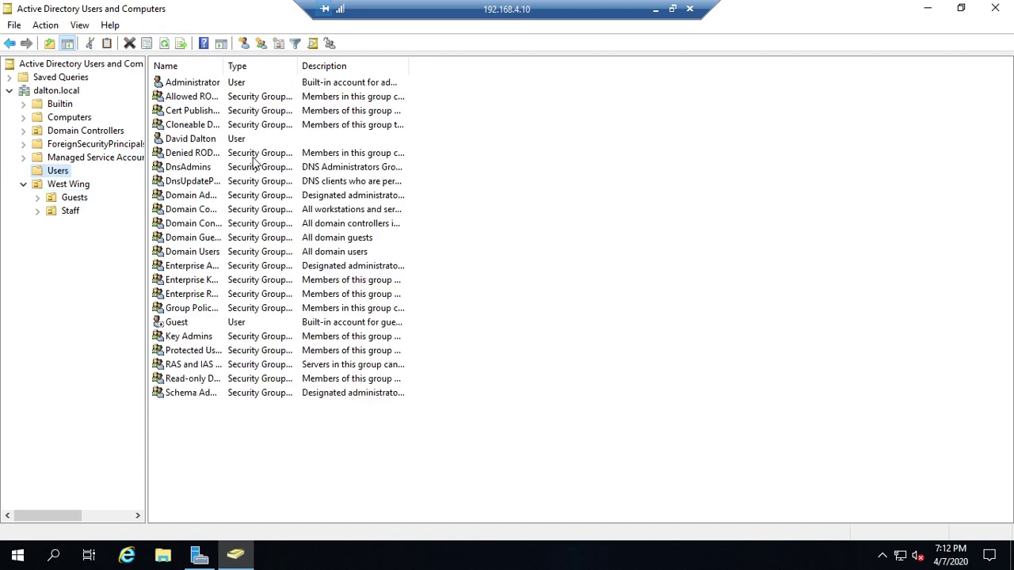
pyautogui.click(198, 140)
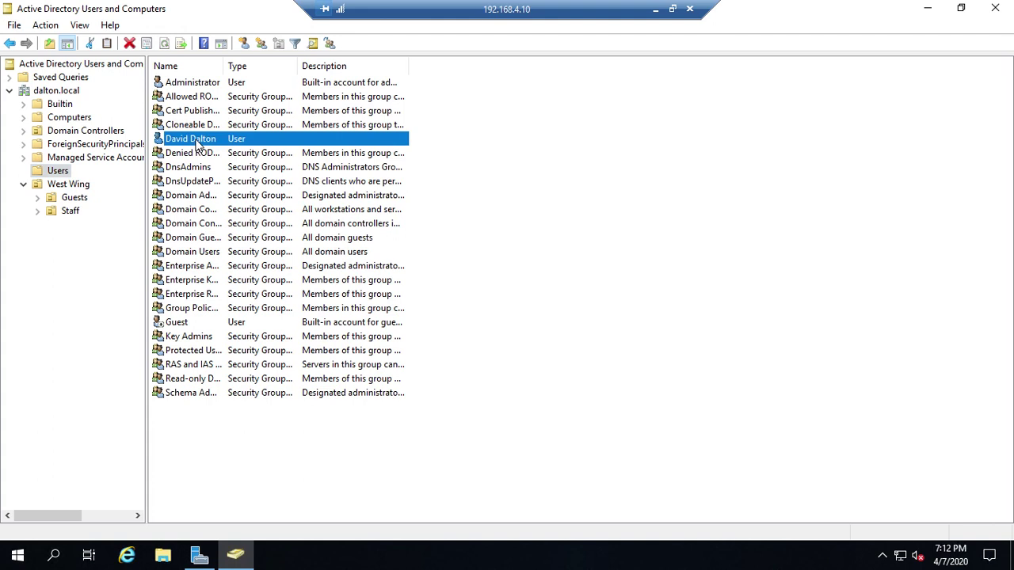
pyautogui.doubleClick(197, 143)
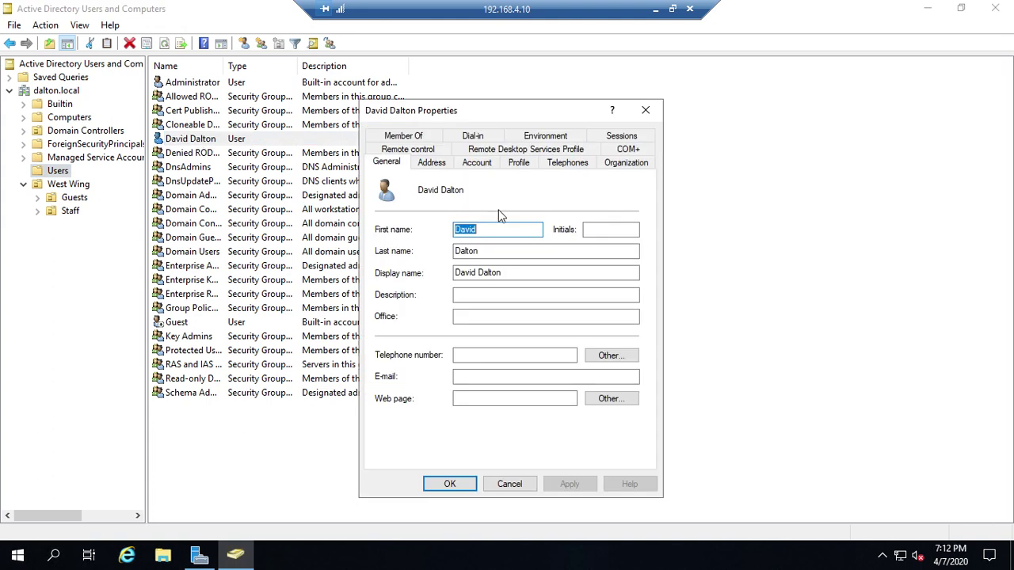
pyautogui.click(403, 135)
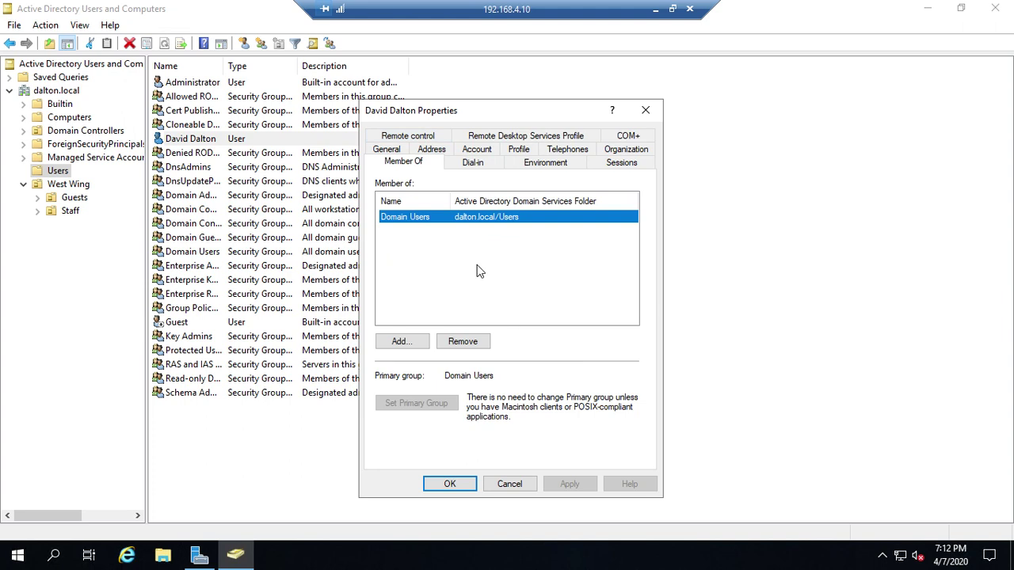
pyautogui.click(507, 483)
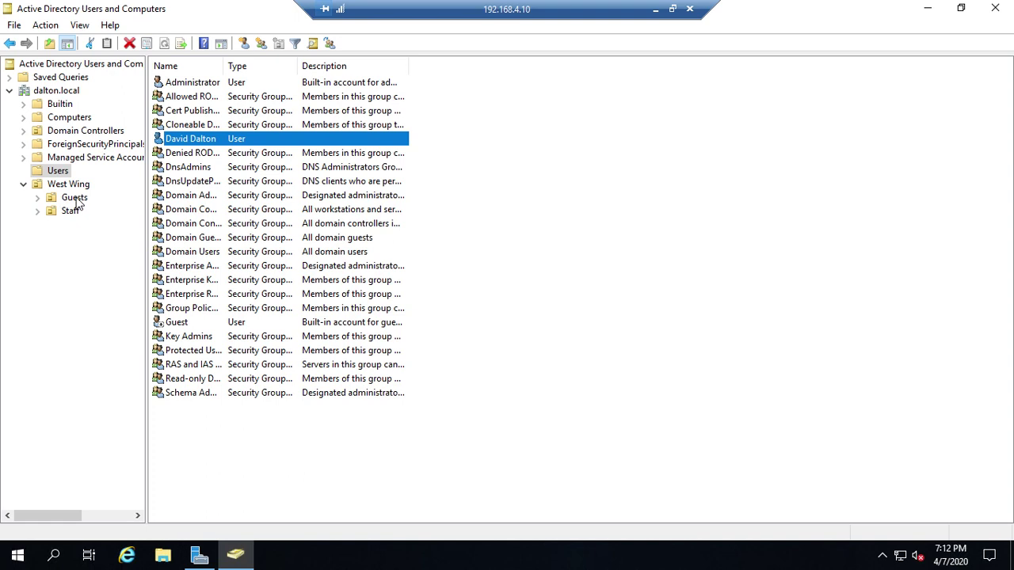
# Start delegating control of the Guests organizational unit and add the personal user account as the delegate.
pyautogui.click(75, 199)
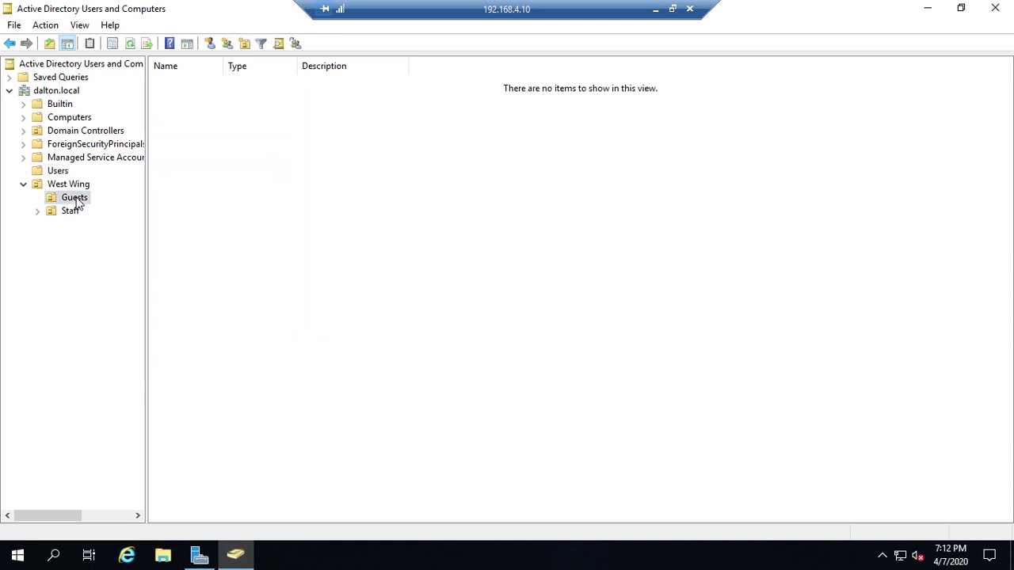
pyautogui.rightClick(76, 200)
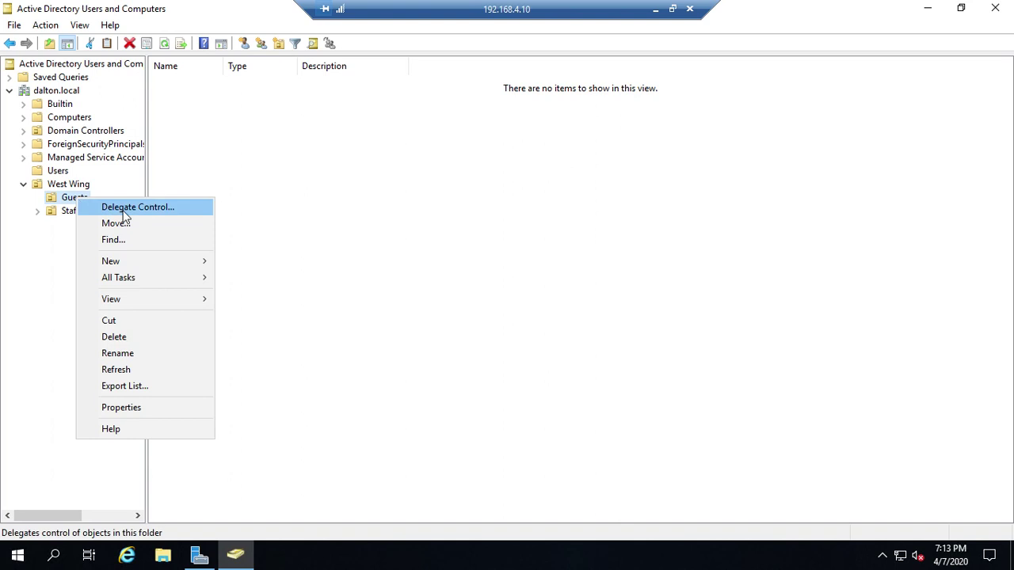
pyautogui.click(123, 209)
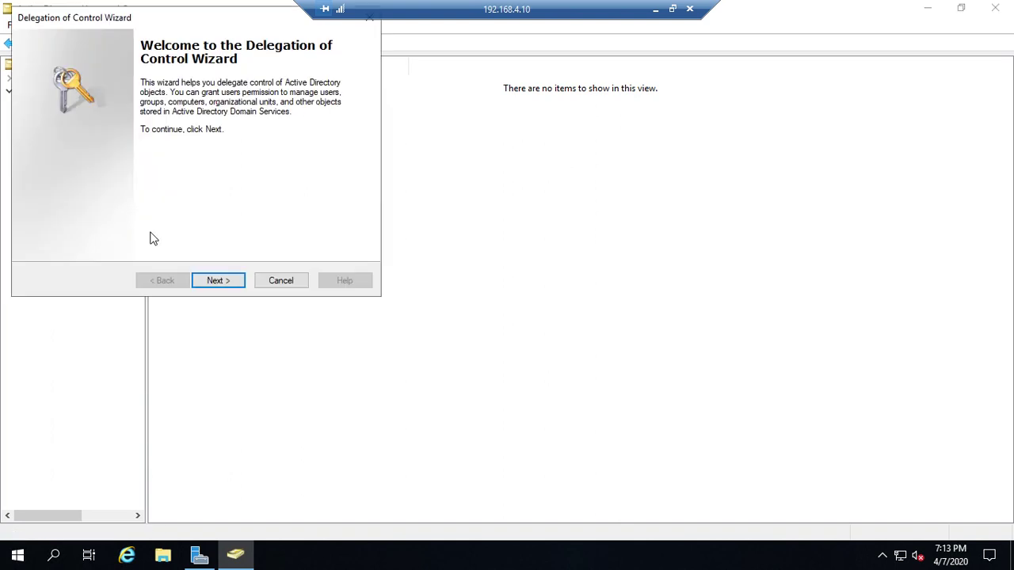
pyautogui.click(215, 281)
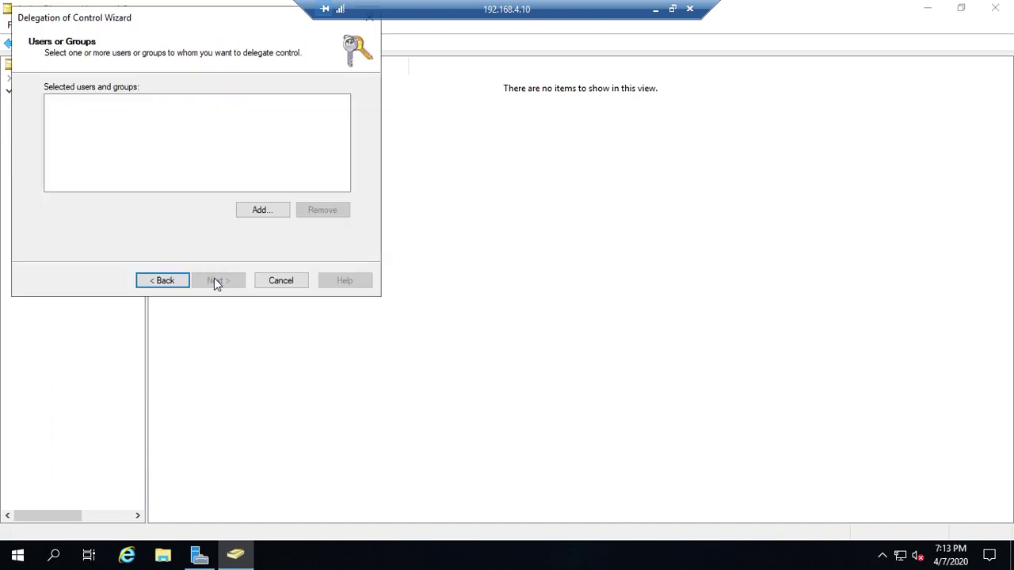
pyautogui.click(262, 210)
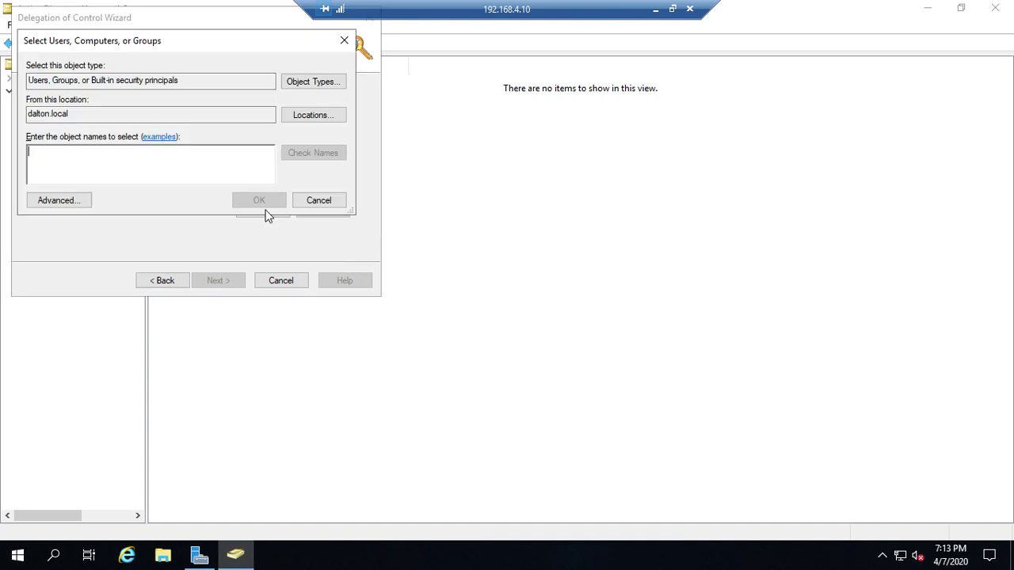
pyautogui.write('david')
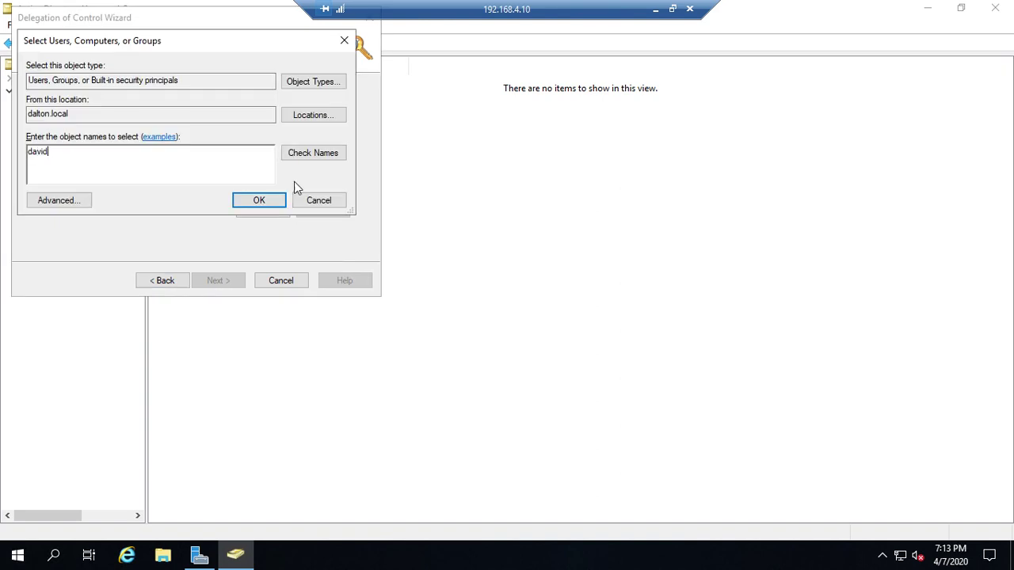
pyautogui.click(313, 153)
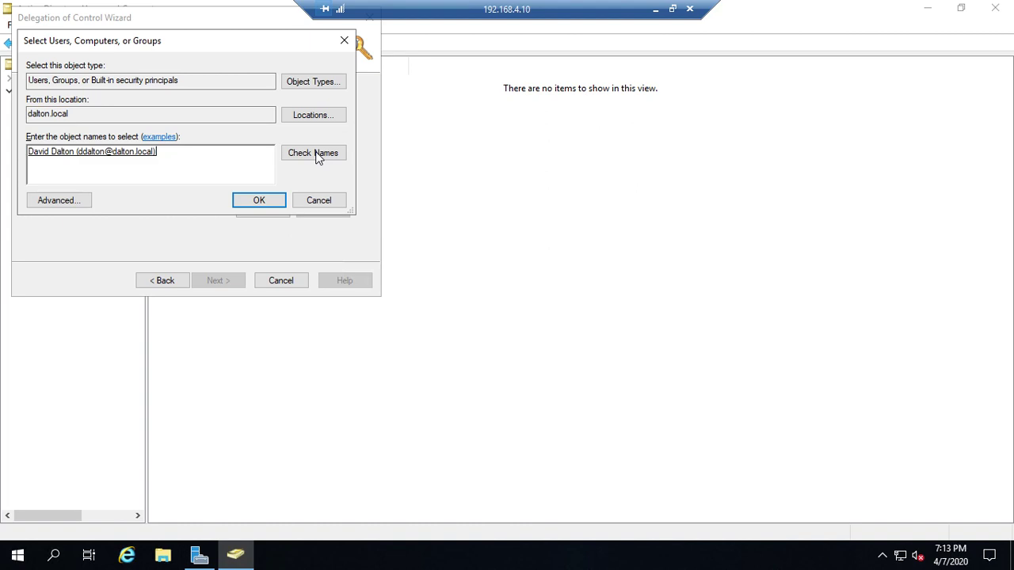
pyautogui.click(259, 202)
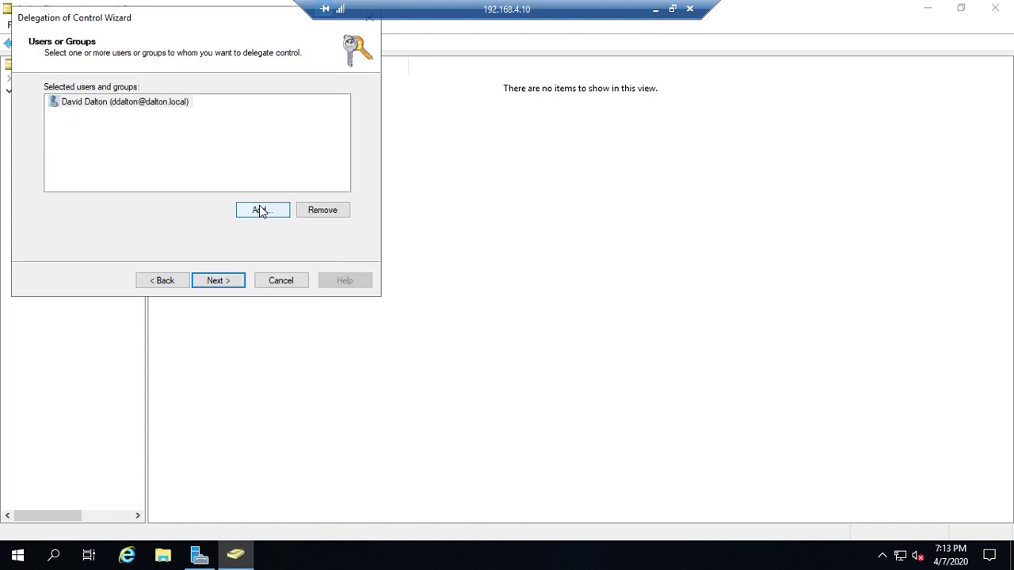
pyautogui.click(220, 283)
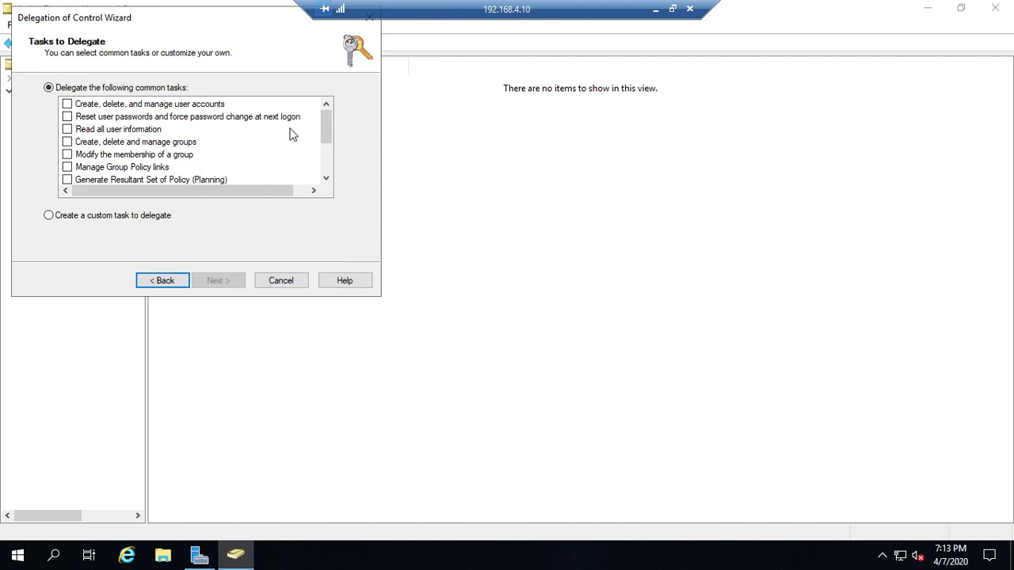
# Delegate the common task "Reset user passwords and force password change at next logon" and finish the wizard.
pyautogui.moveTo(328, 130)
pyautogui.mouseDown()
pyautogui.moveTo(325, 163)
pyautogui.moveTo(325, 133)
pyautogui.mouseUp()
pyautogui.click(67, 117)
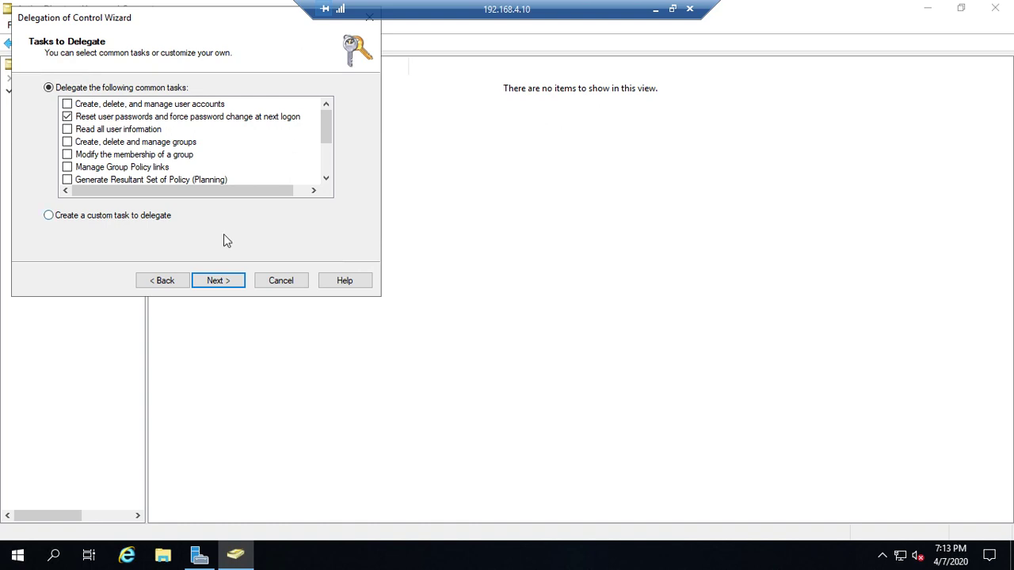
pyautogui.click(215, 282)
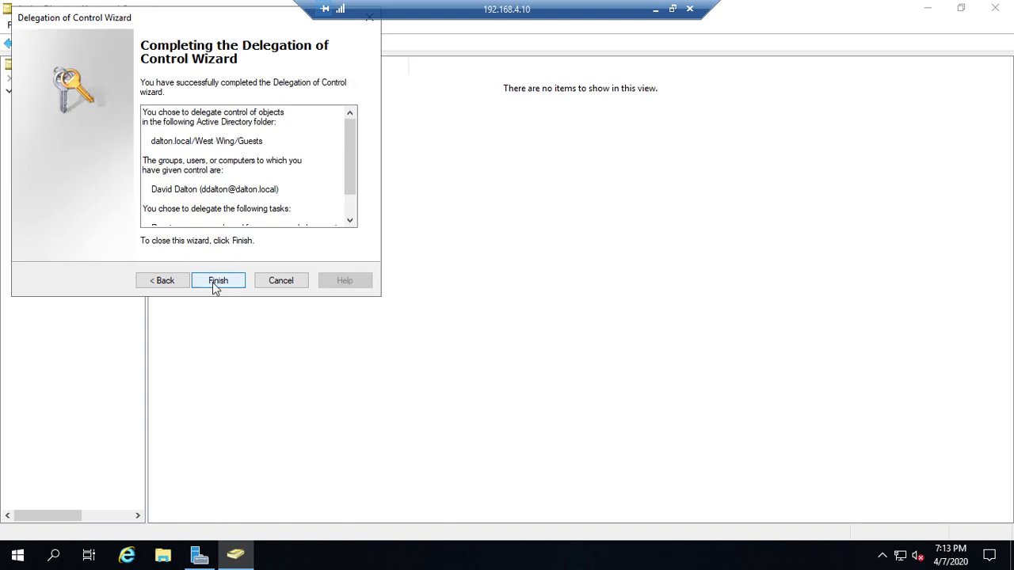
pyautogui.click(218, 282)
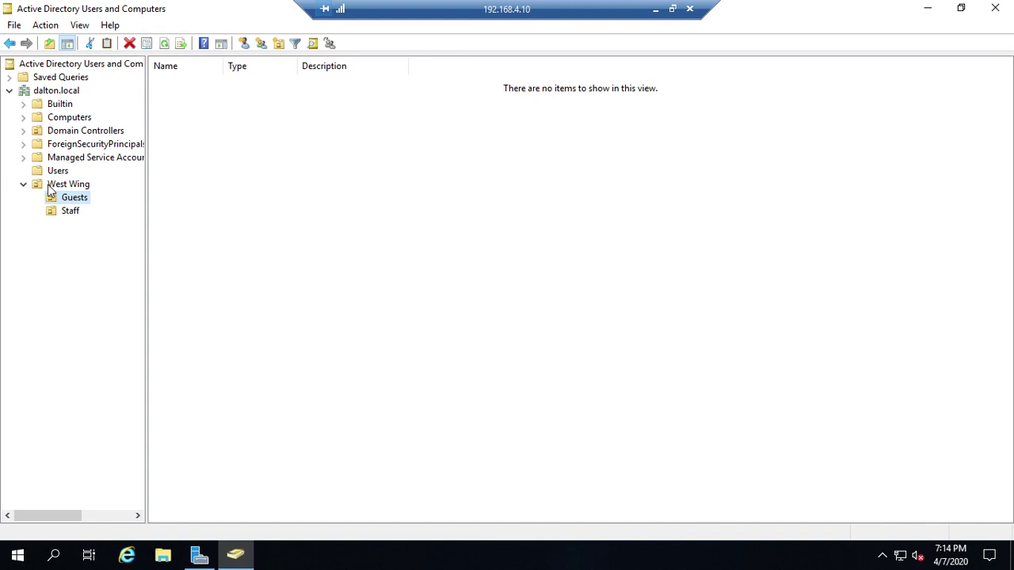
# Start another delegation of control for the Guests organizational unit under West Wing and add the personal user account as the delegate.
pyautogui.click(54, 187)
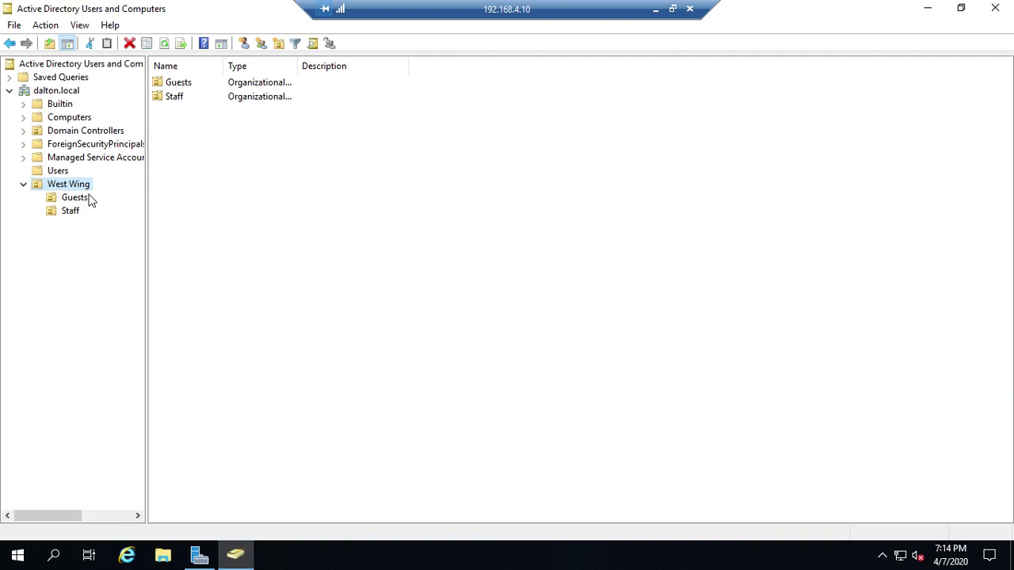
pyautogui.click(77, 202)
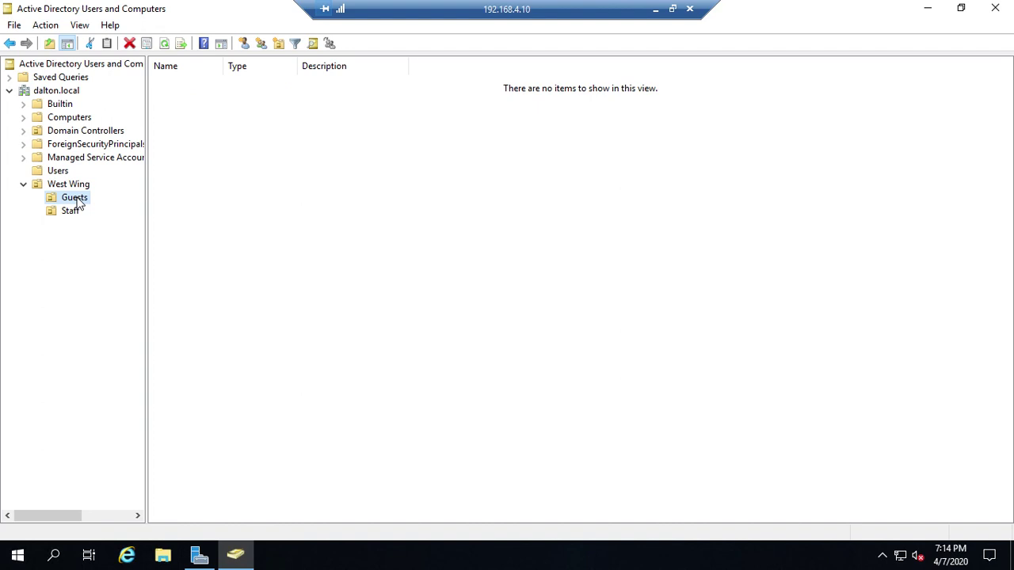
pyautogui.rightClick(77, 199)
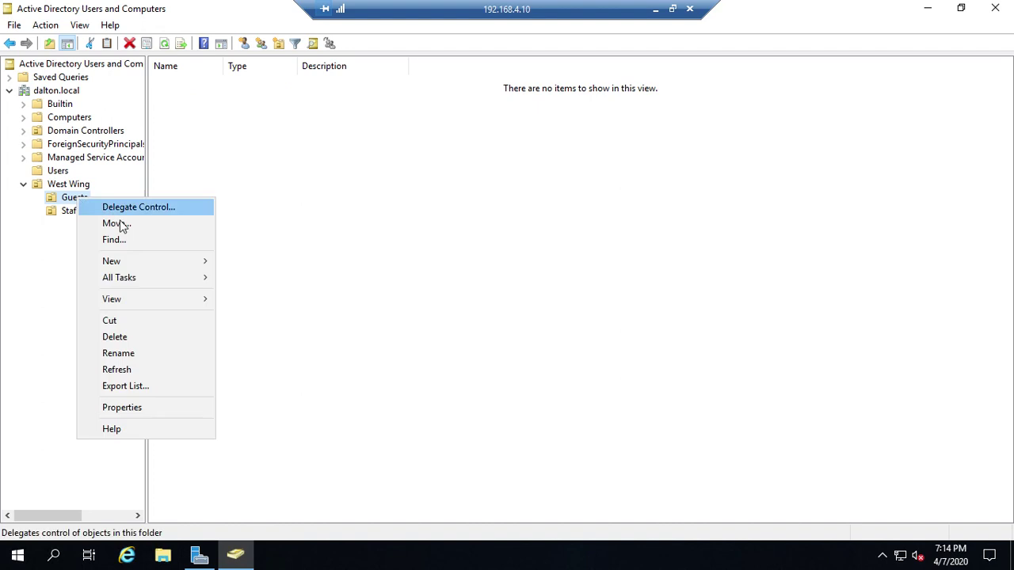
pyautogui.click(139, 208)
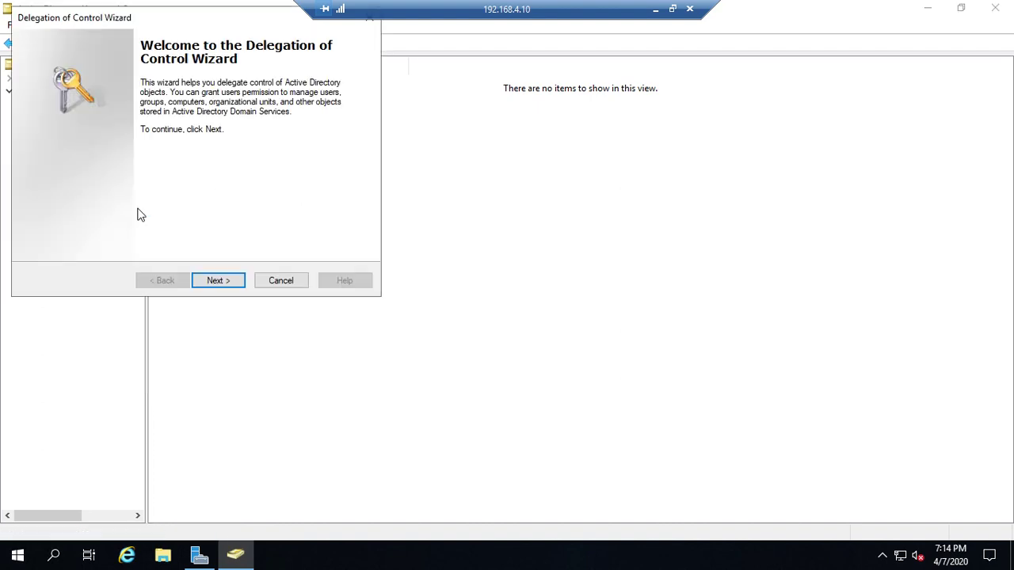
pyautogui.click(228, 281)
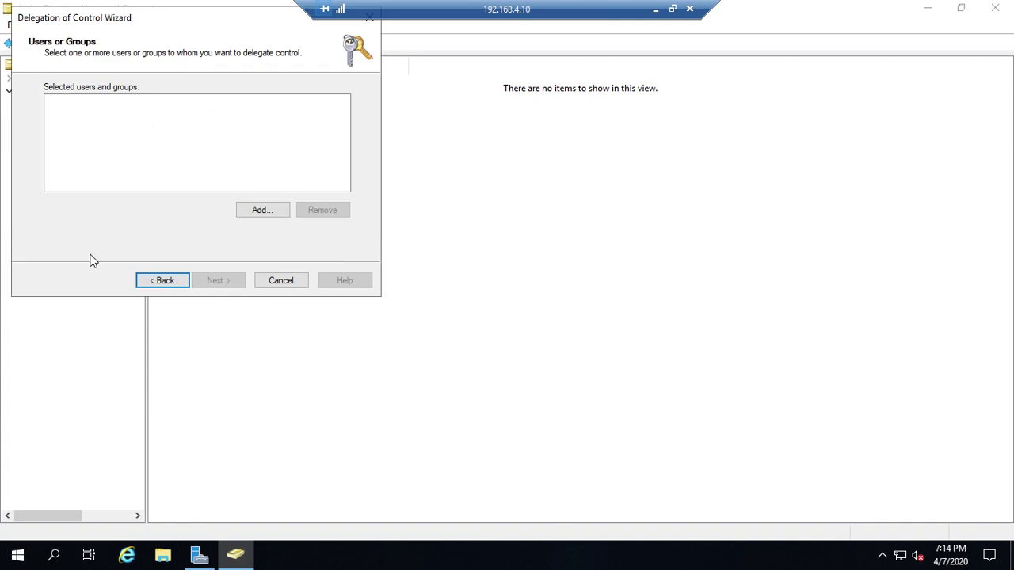
pyautogui.click(260, 210)
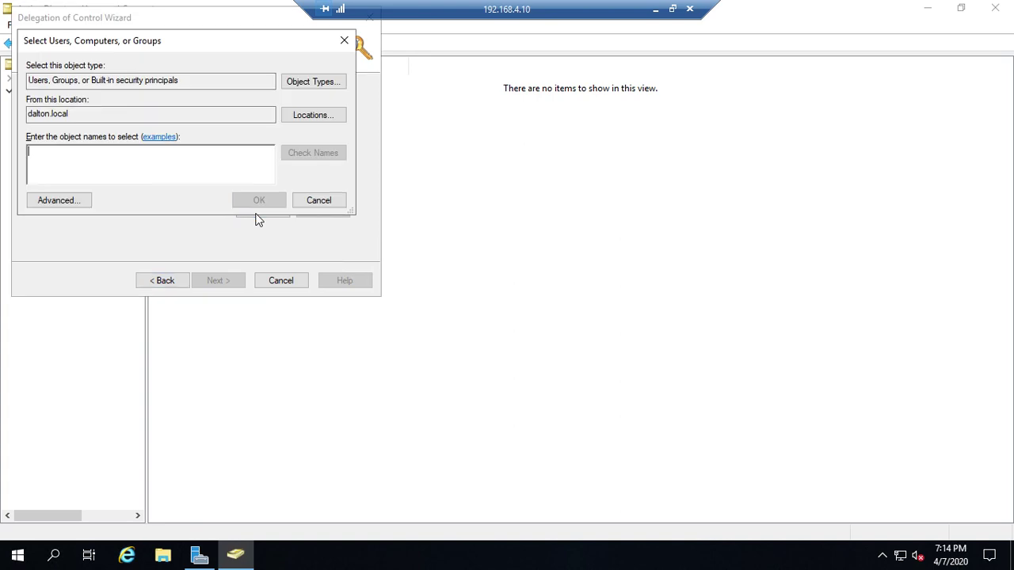
pyautogui.write('david')
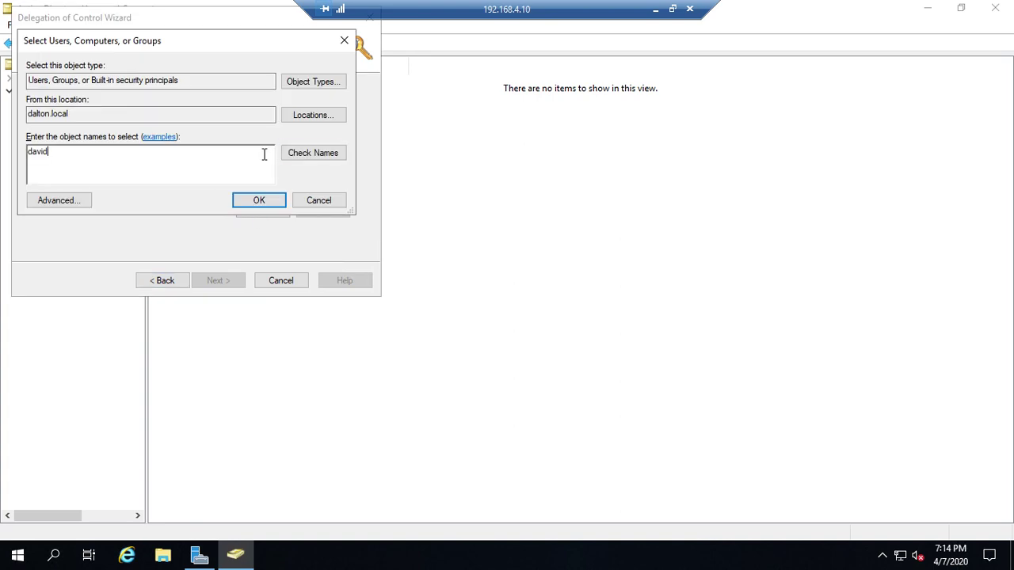
pyautogui.click(302, 159)
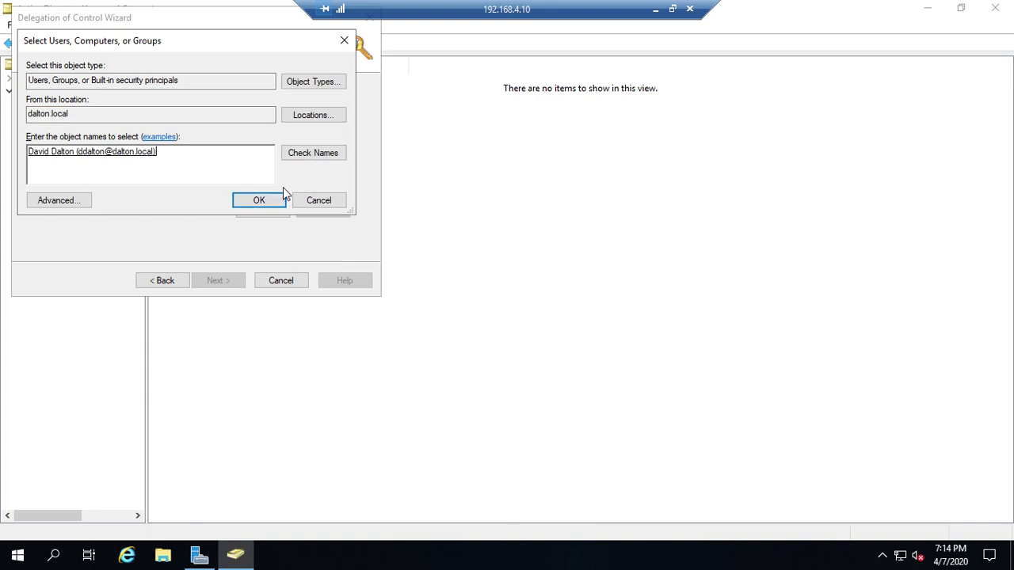
pyautogui.click(267, 204)
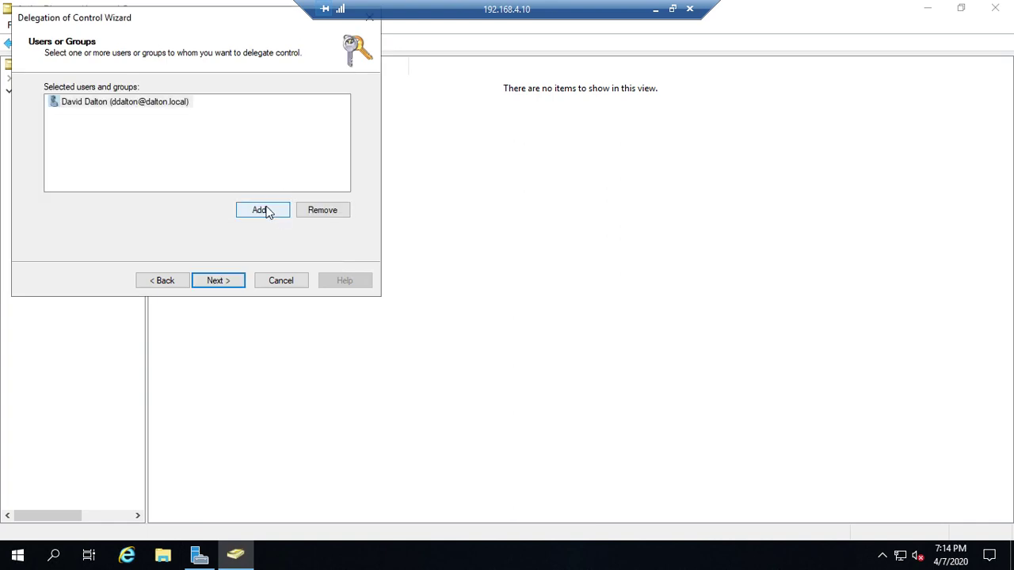
pyautogui.click(267, 209)
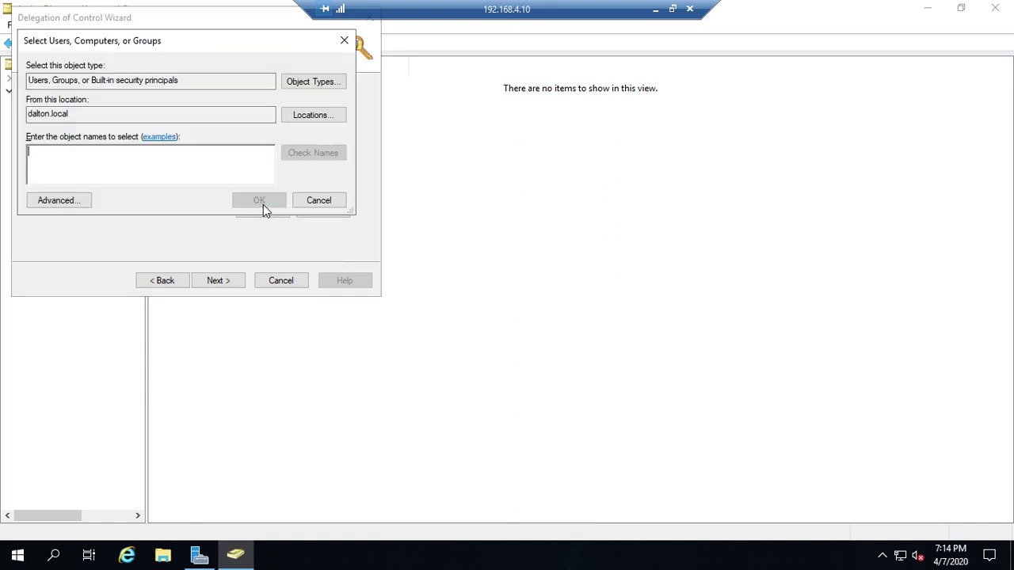
pyautogui.click(310, 203)
# Delegate the common task "Create, delete, and manage user accounts" and finish the wizard.
pyautogui.click(219, 282)
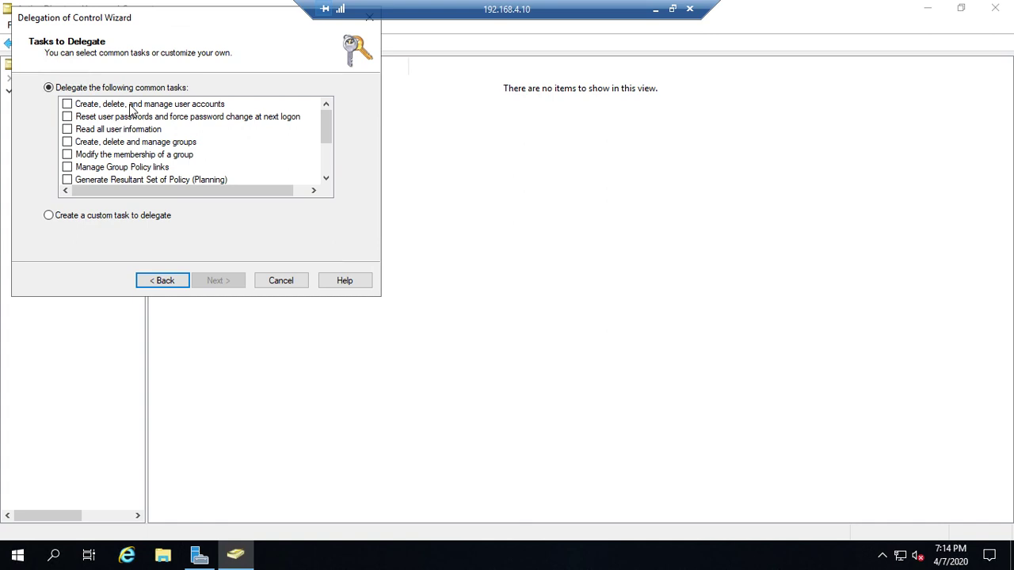
pyautogui.click(131, 109)
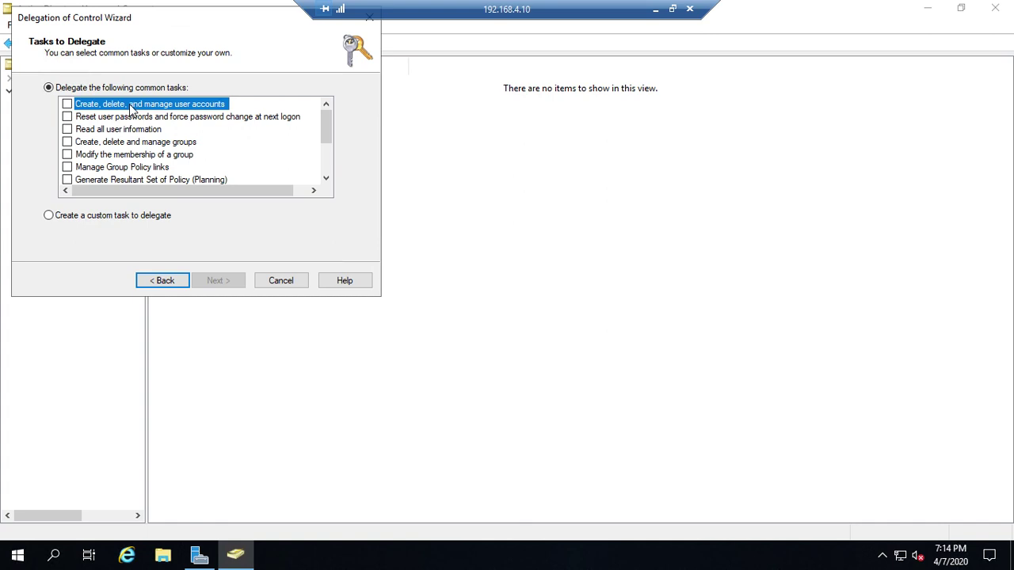
pyautogui.click(67, 104)
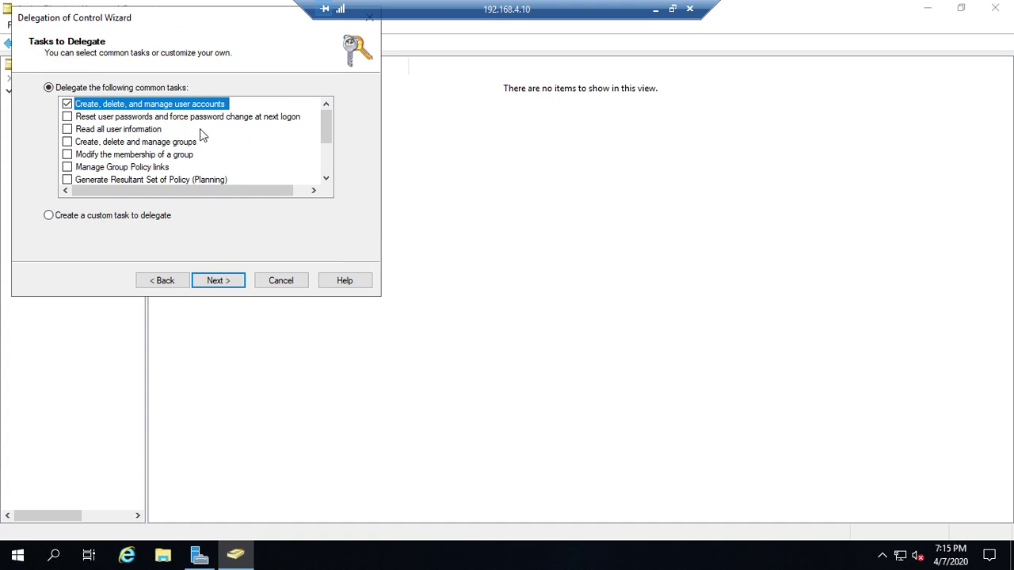
pyautogui.click(215, 281)
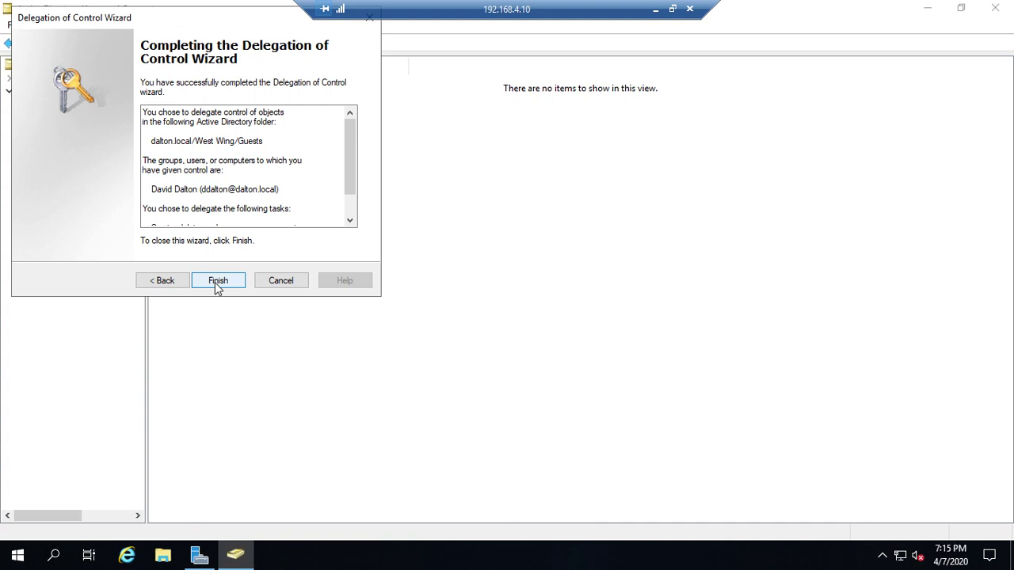
pyautogui.click(218, 281)
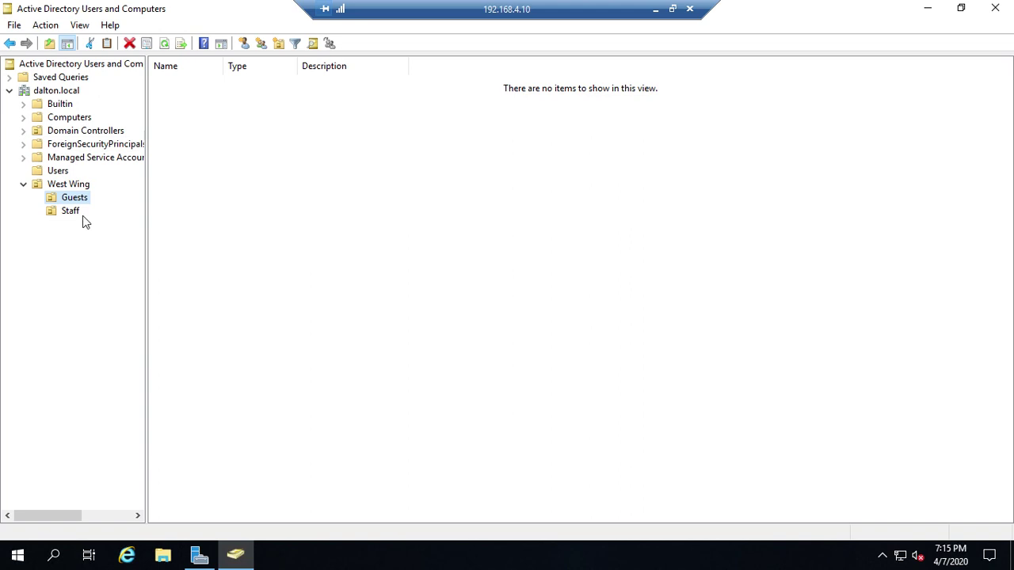
# Turn on Advanced Features and open the security settings of the Guests organizational unit under West Wing.
pyautogui.click(82, 26)
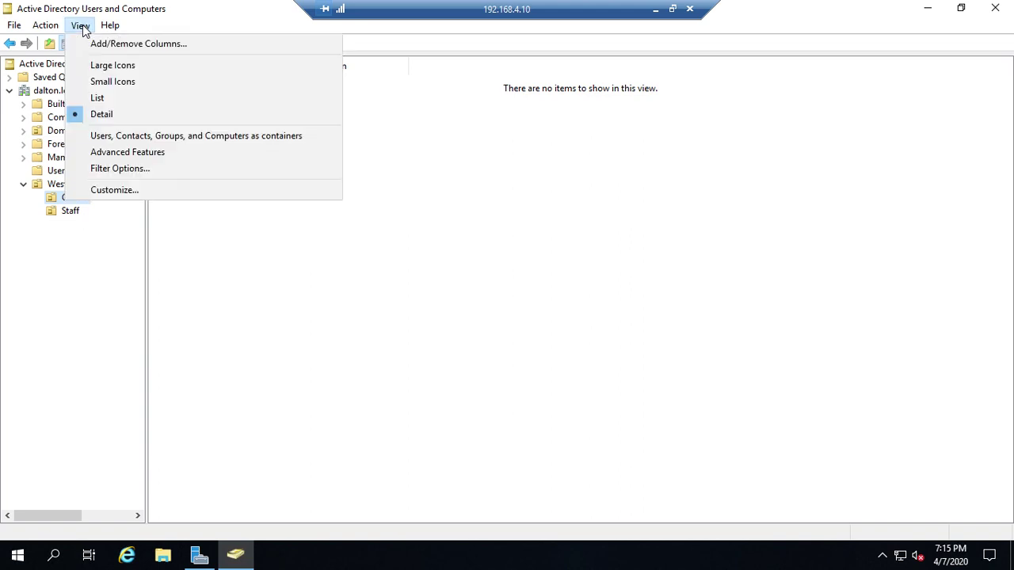
pyautogui.click(117, 153)
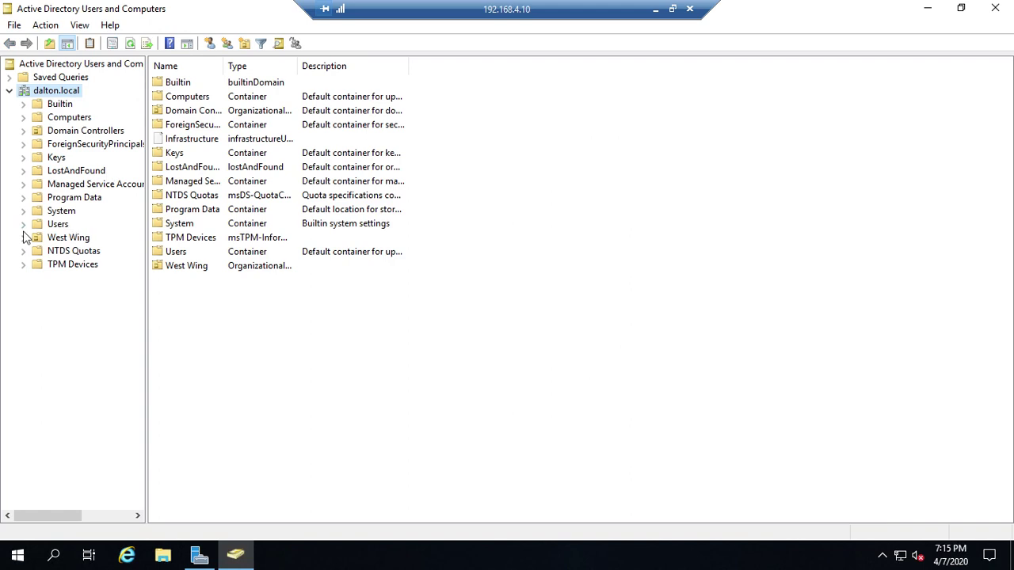
pyautogui.click(23, 238)
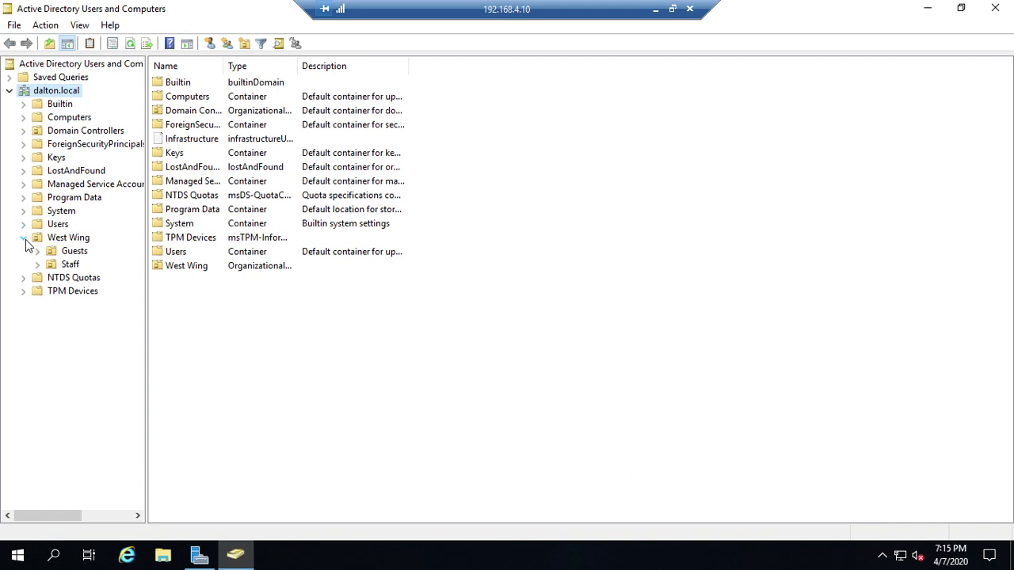
pyautogui.click(74, 252)
pyautogui.rightClick(74, 252)
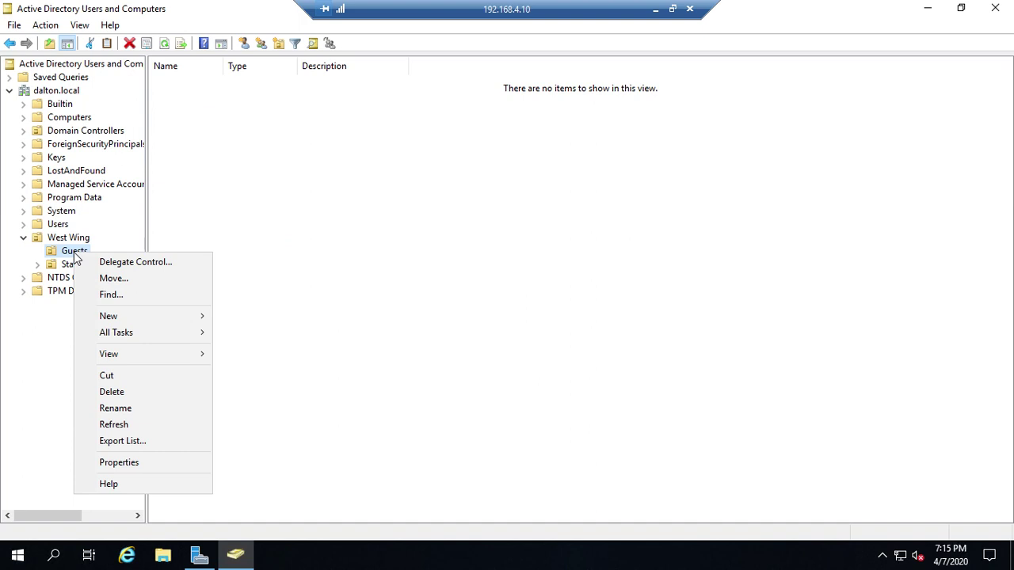
pyautogui.click(119, 463)
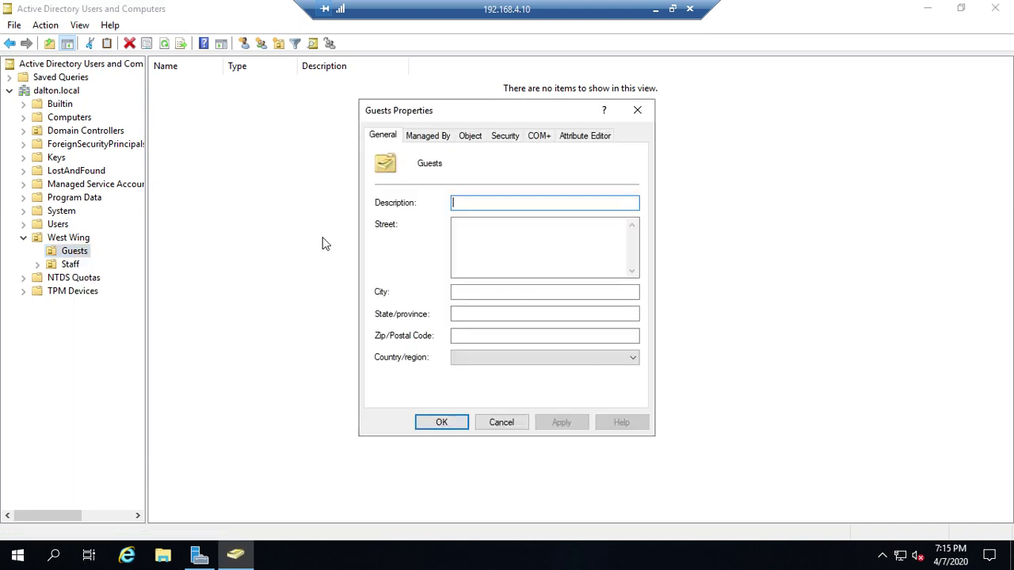
pyautogui.click(505, 135)
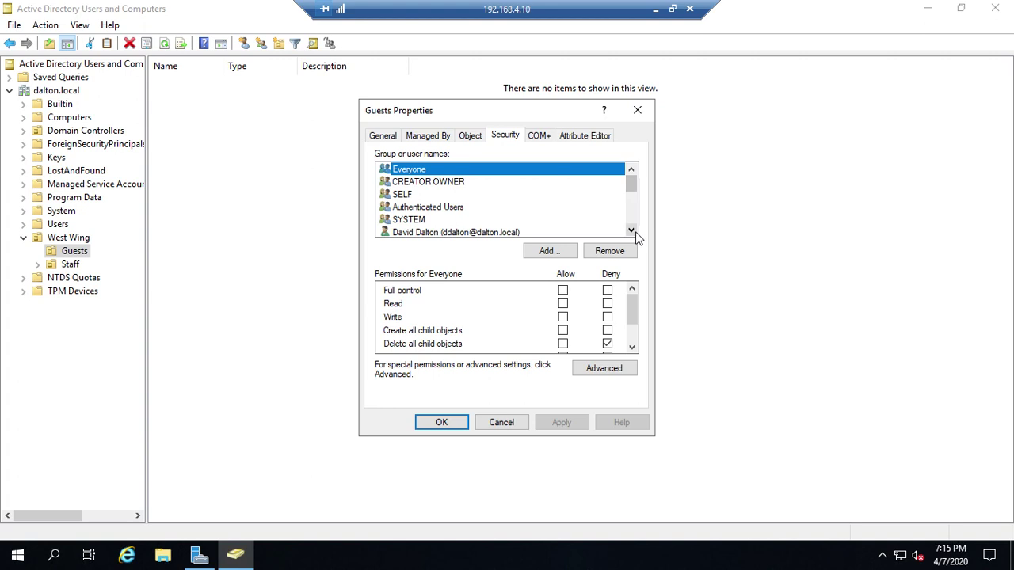
# Examine the delegated user's permissions on Guests, including the entries in the advanced security settings.
pyautogui.click(420, 234)
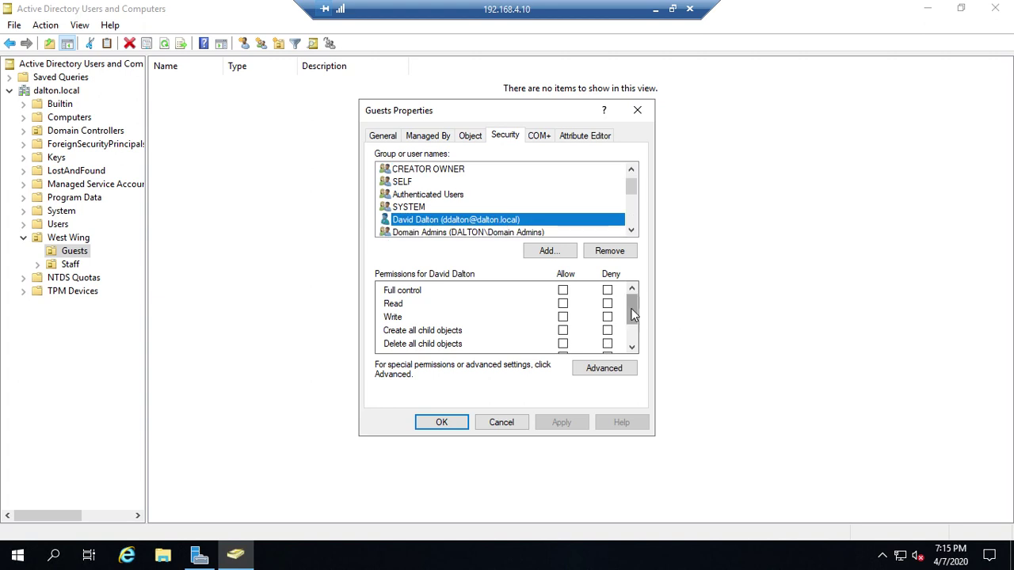
pyautogui.scroll(-2, 634, 314)
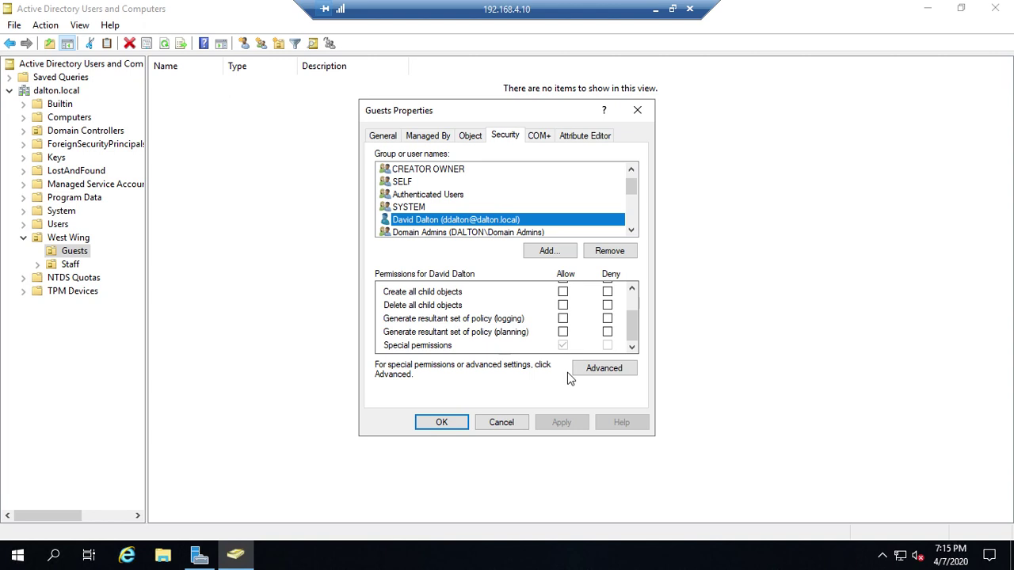
pyautogui.click(604, 368)
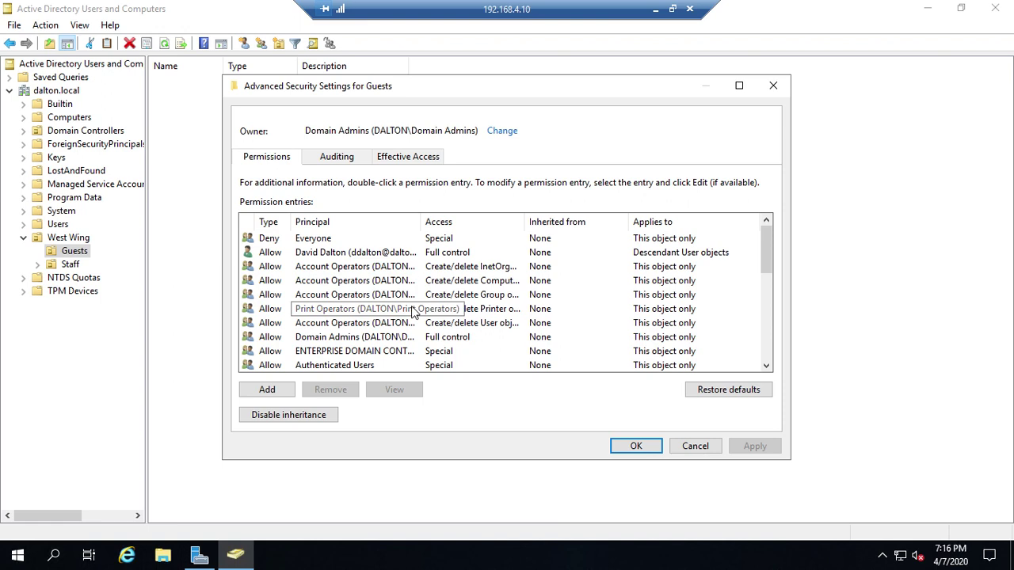
pyautogui.click(365, 253)
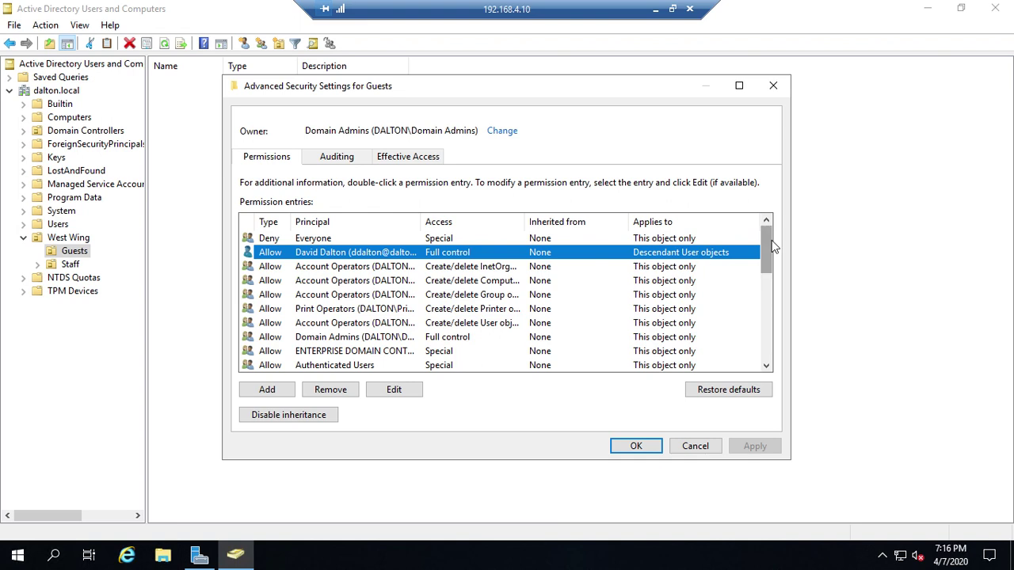
pyautogui.moveTo(772, 252); pyautogui.dragTo(776, 288)
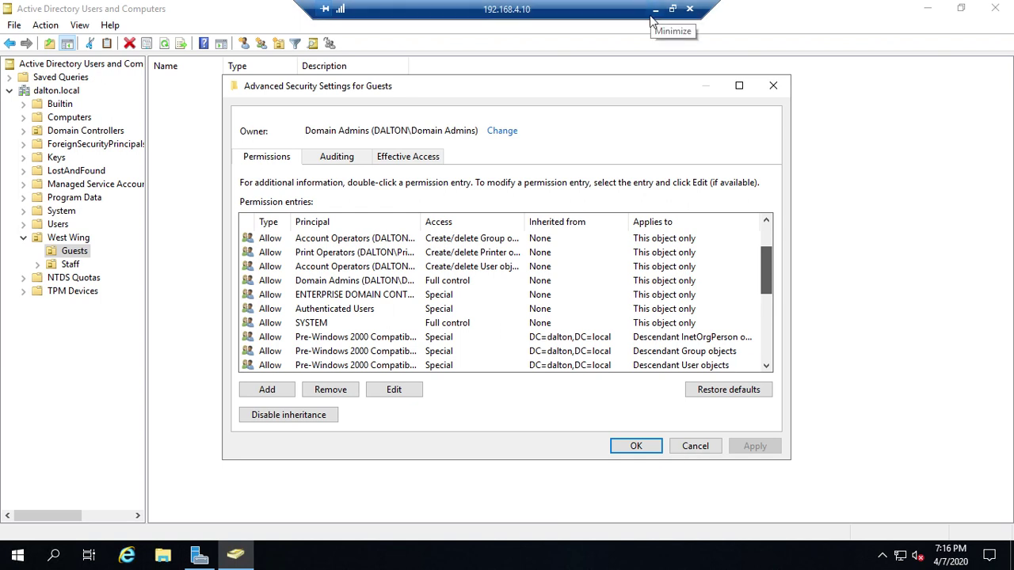
pyautogui.click(774, 87)
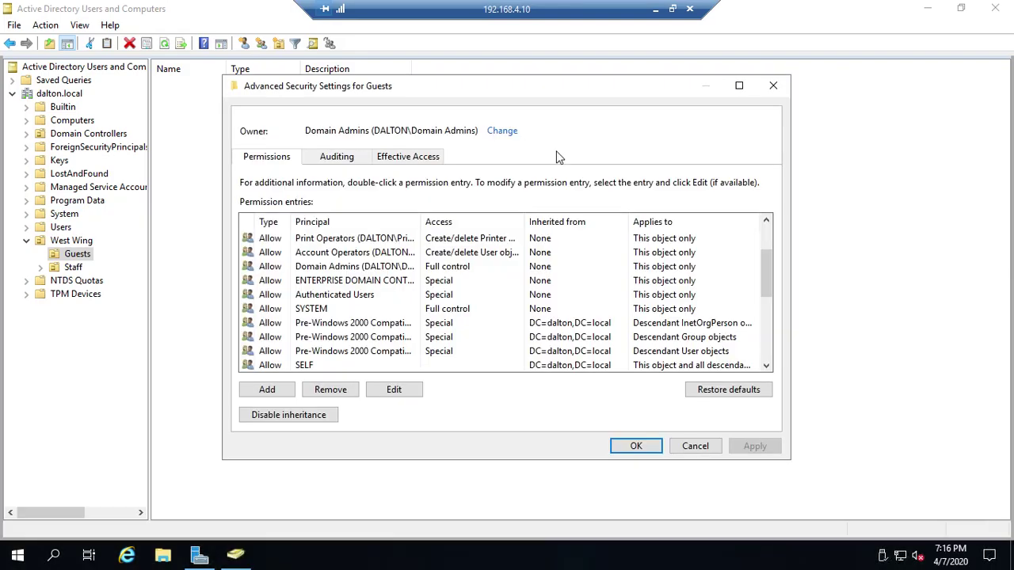
# Remove the delegated user's "Full control" permission entry for descendant User objects from Guests, apply the change, and close the properties.
pyautogui.moveTo(765, 277); pyautogui.dragTo(767, 230)
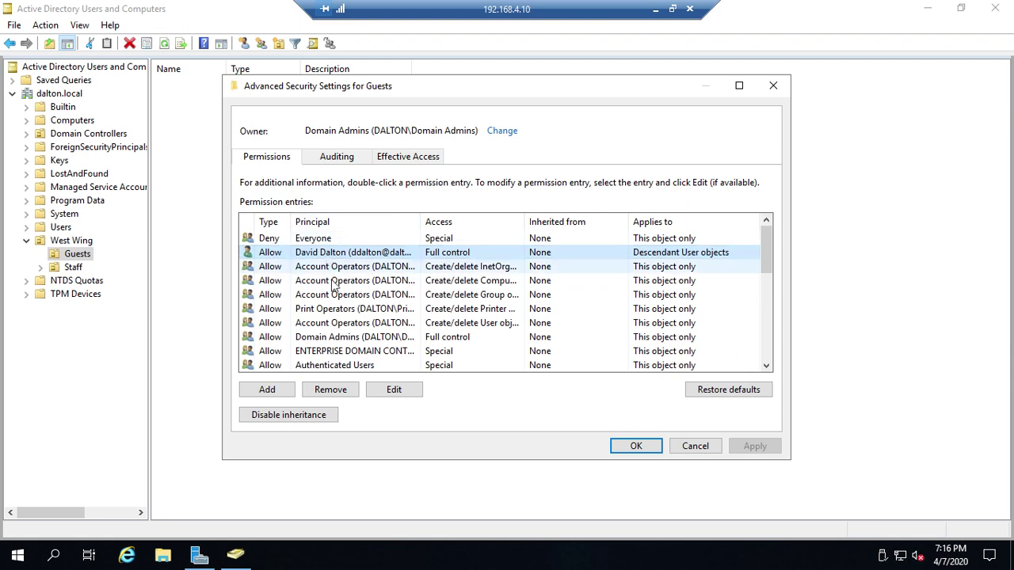
pyautogui.click(330, 389)
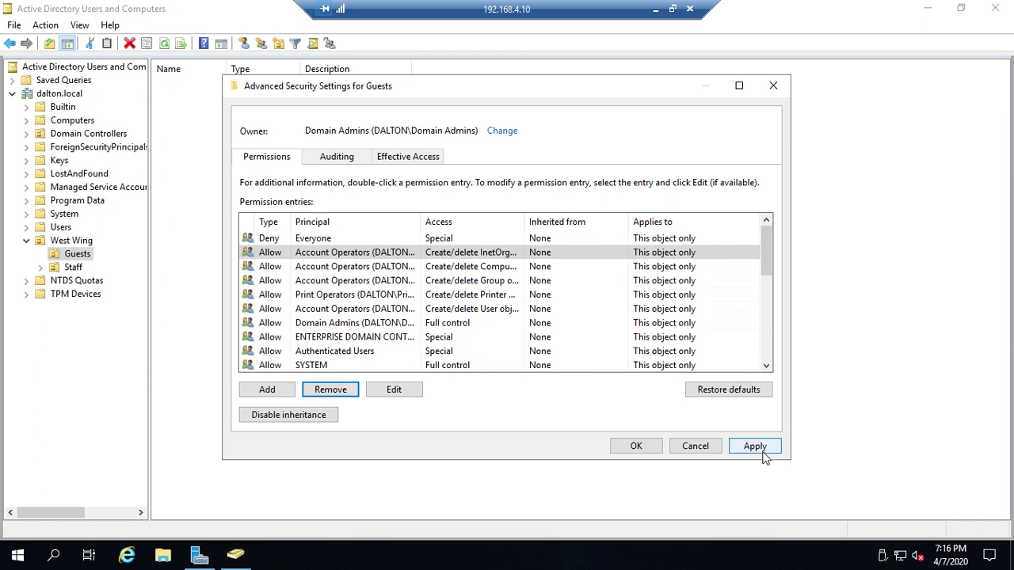
pyautogui.click(735, 450)
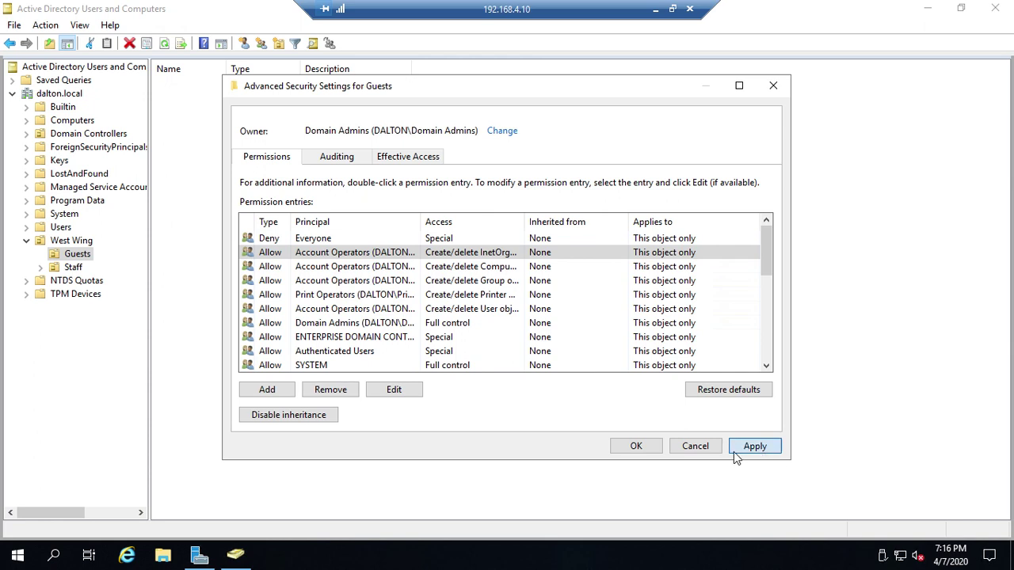
pyautogui.click(638, 447)
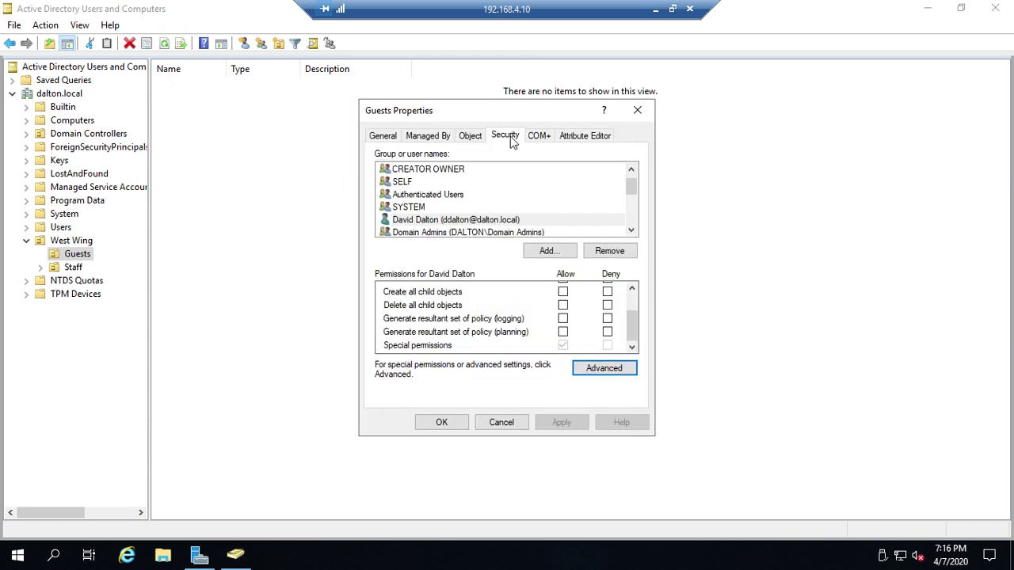
pyautogui.click(409, 221)
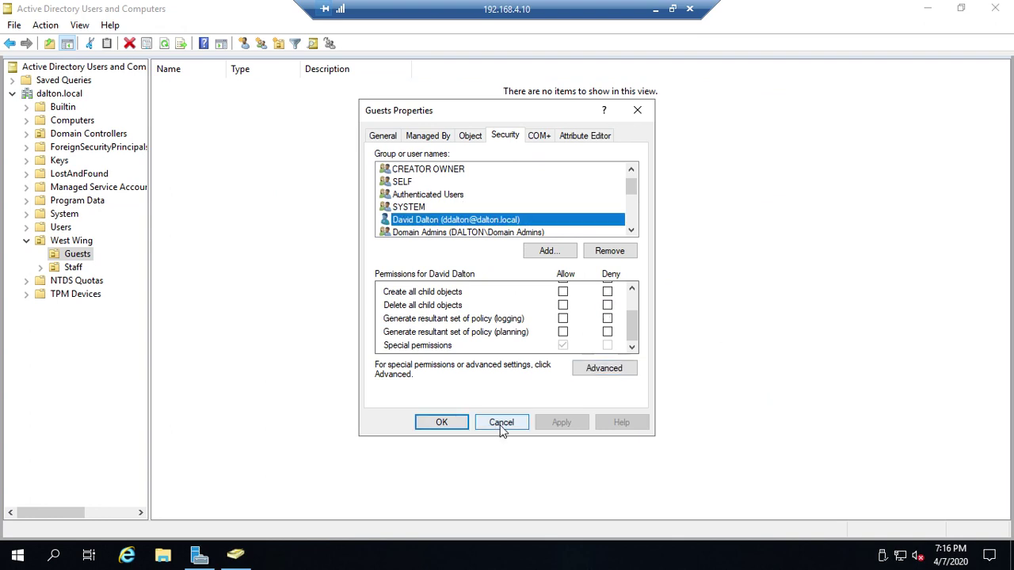
pyautogui.click(456, 424)
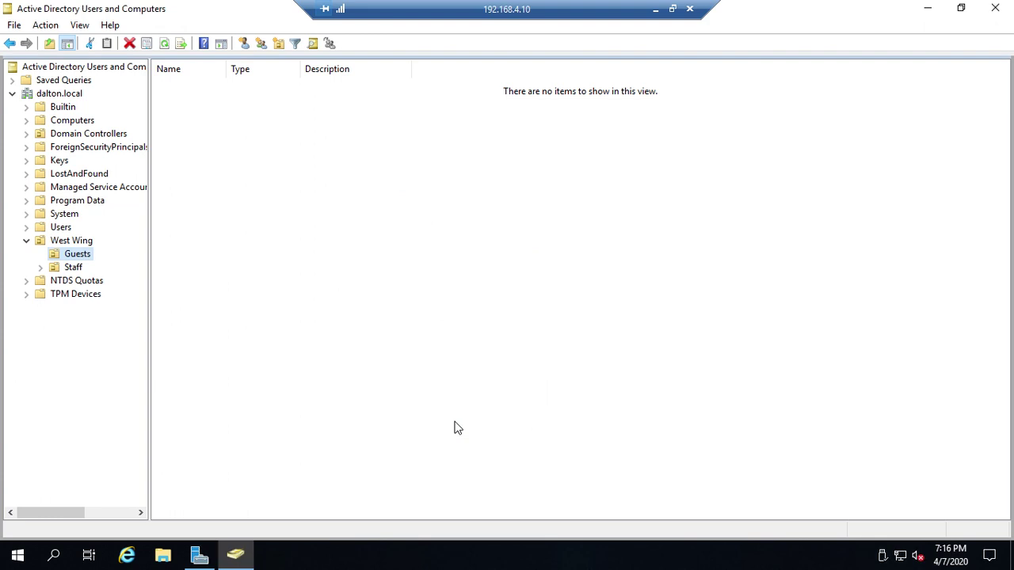
# Remove the delegated user from the security list of the Guests organizational unit, apply the change, and close the properties.
pyautogui.rightClick(82, 261)
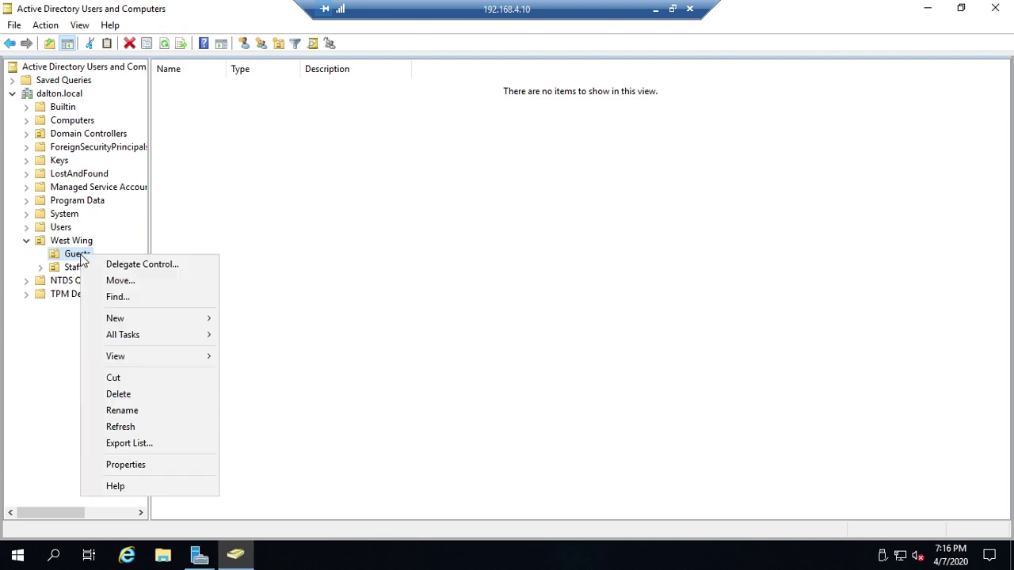
pyautogui.click(131, 465)
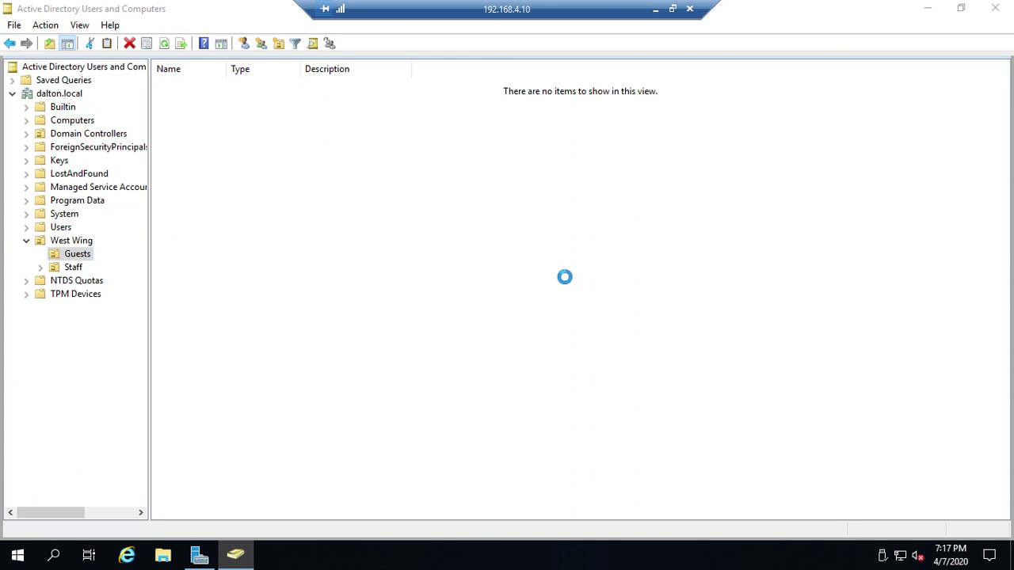
pyautogui.click(505, 137)
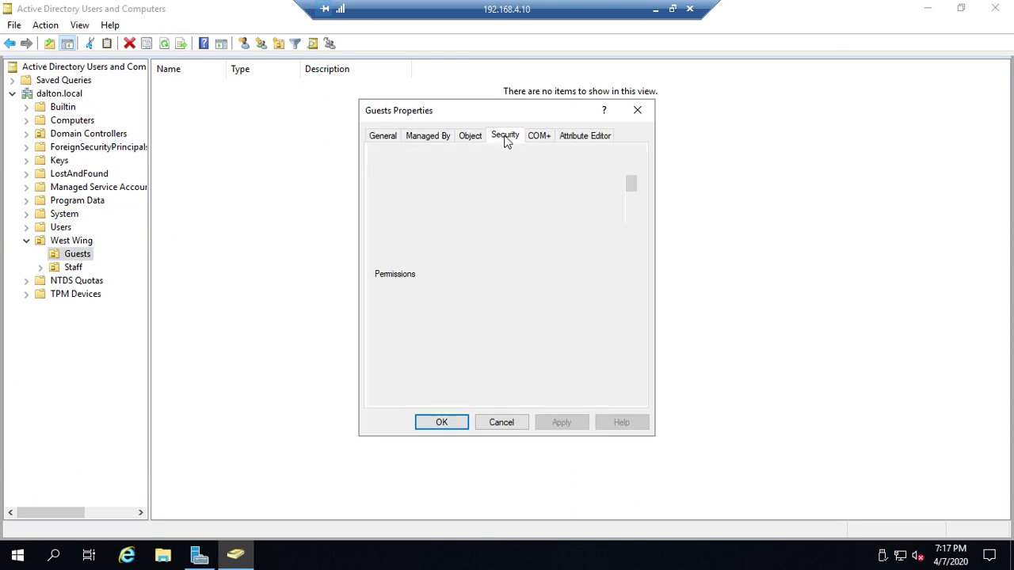
pyautogui.click(434, 232)
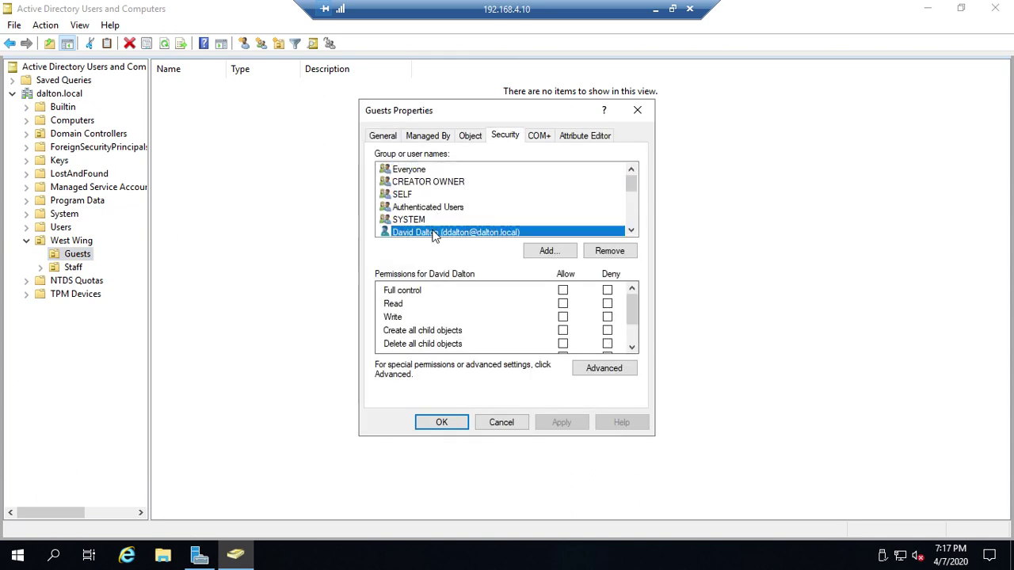
pyautogui.click(609, 252)
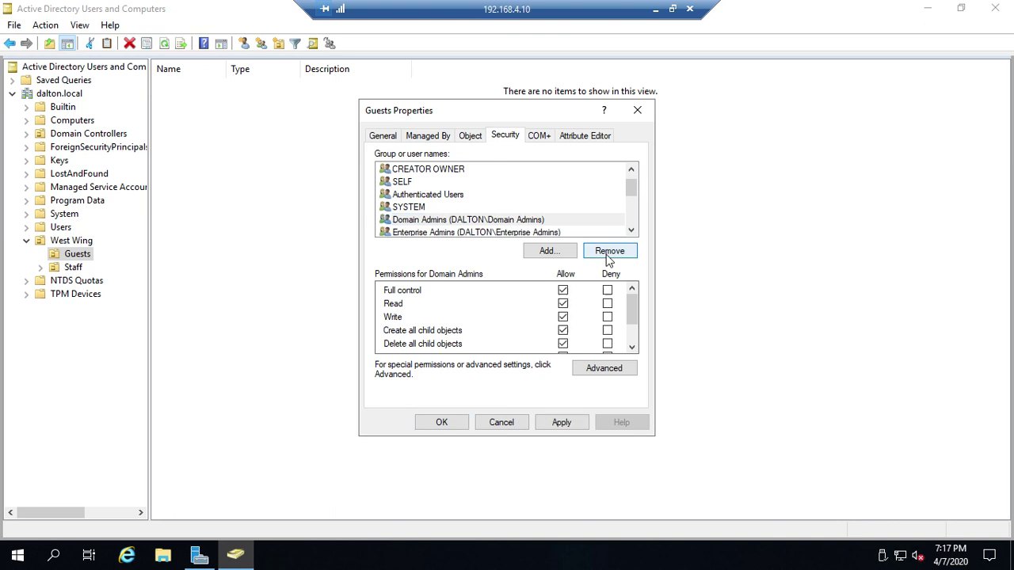
pyautogui.click(562, 422)
pyautogui.click(446, 426)
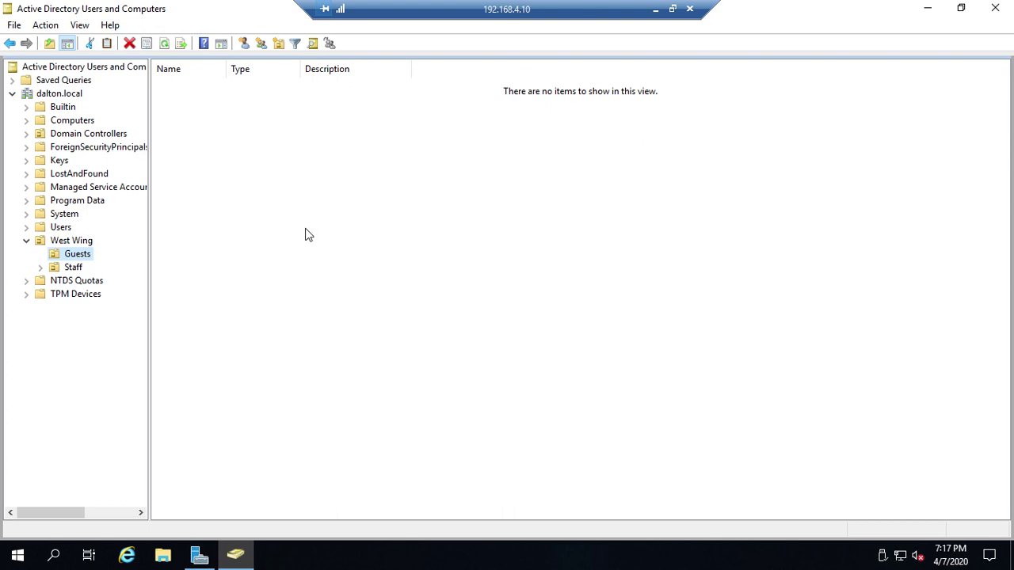
# Turn off Advanced Features, close Active Directory Users and Computers, and minimize the remote desktop session.
pyautogui.click(80, 25)
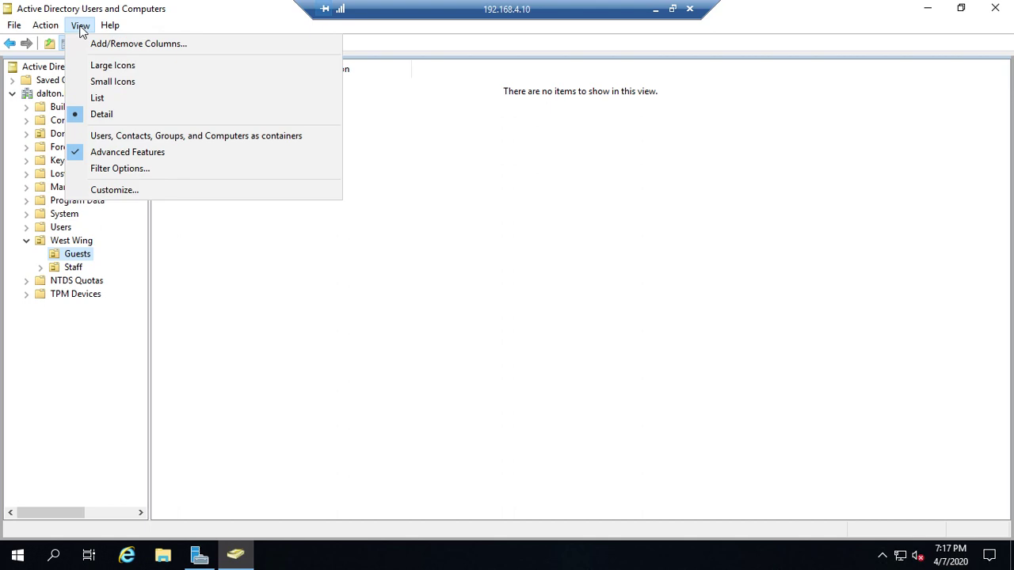
pyautogui.click(95, 152)
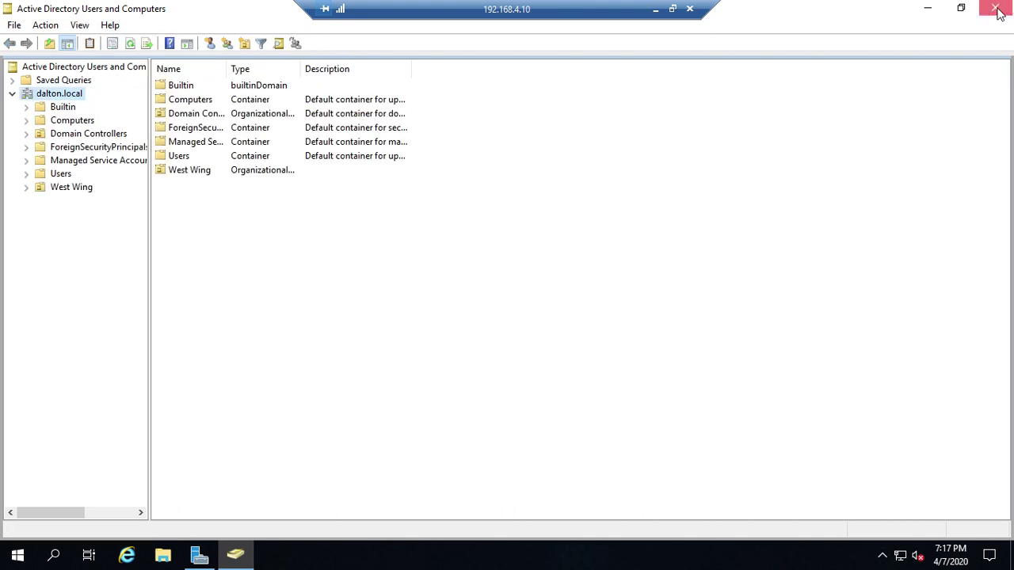
pyautogui.click(995, 8)
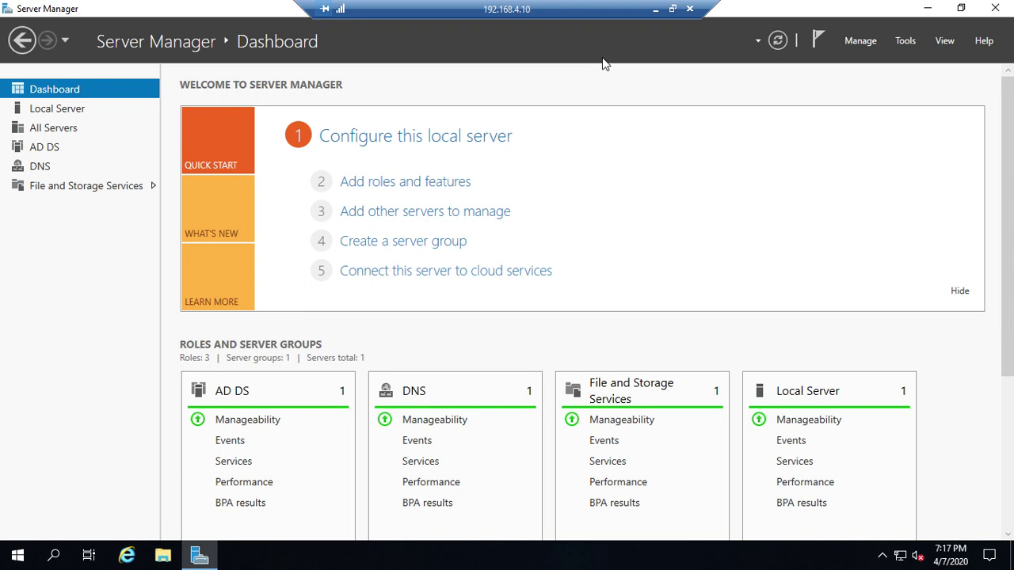
pyautogui.click(656, 11)
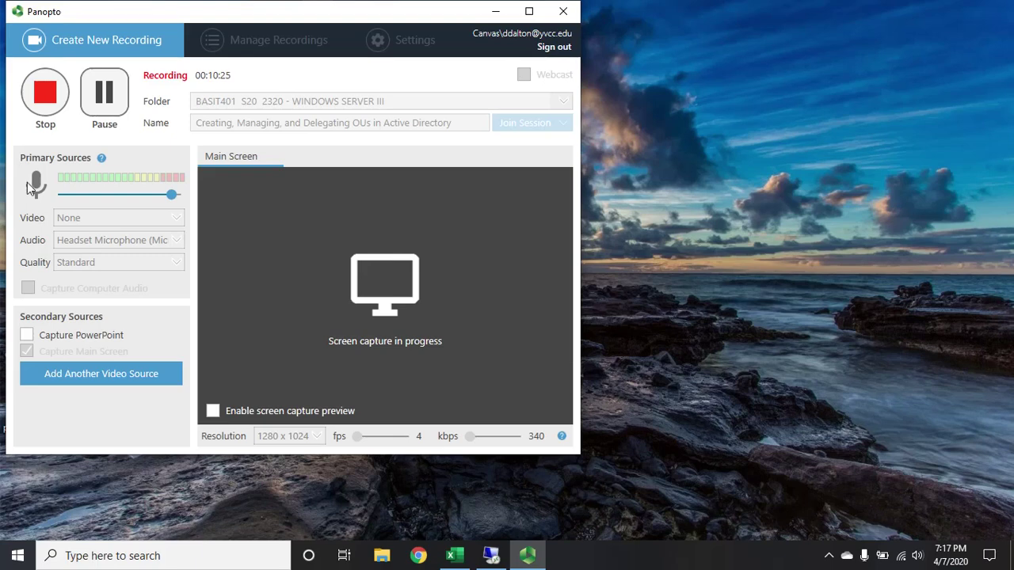